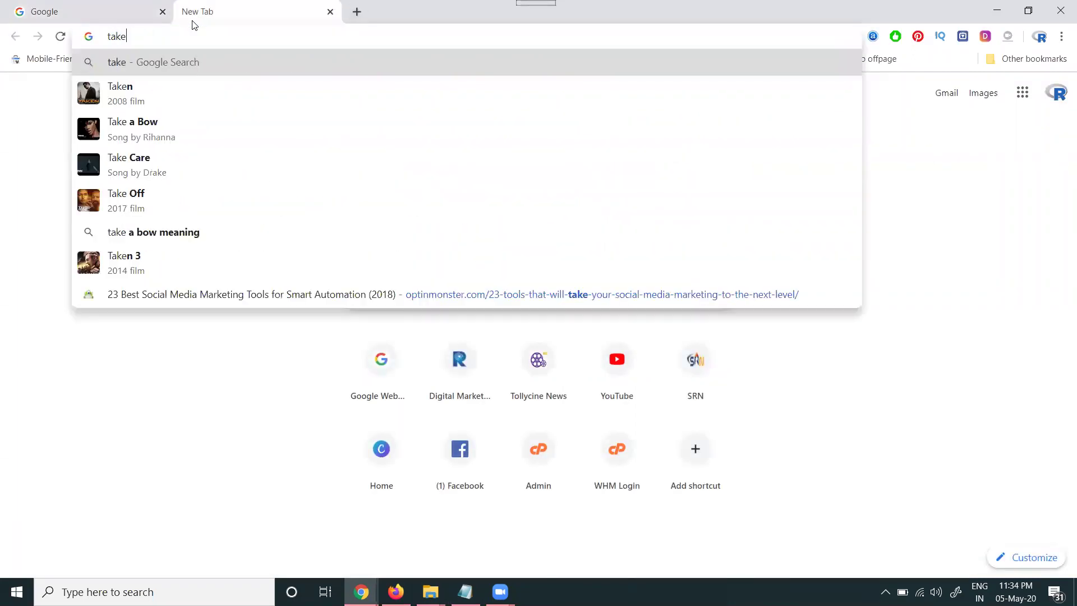
type("out.goog")
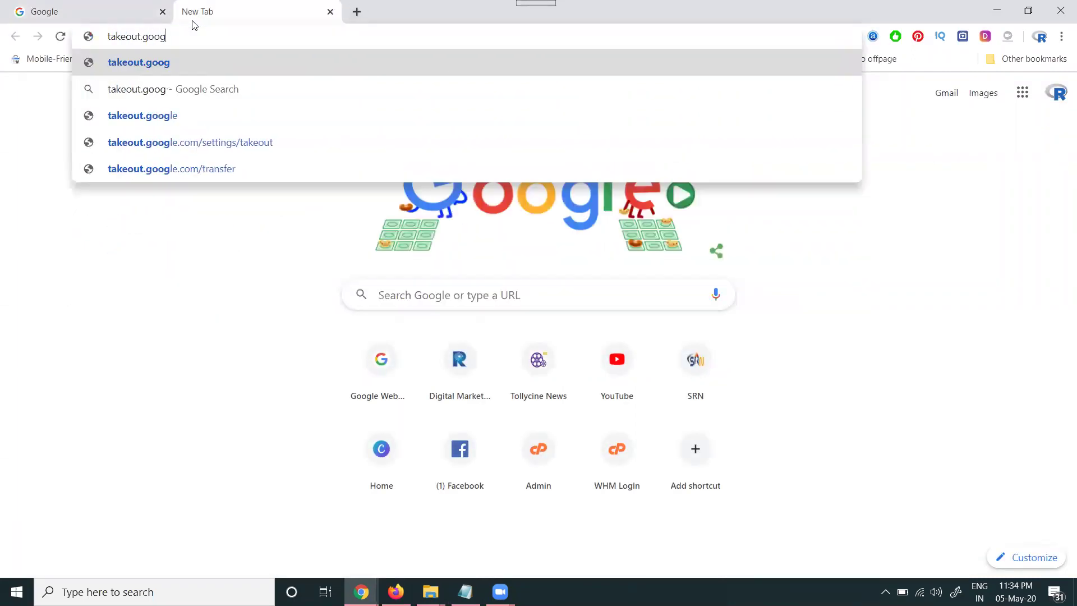
type("le.com")
key("Return")
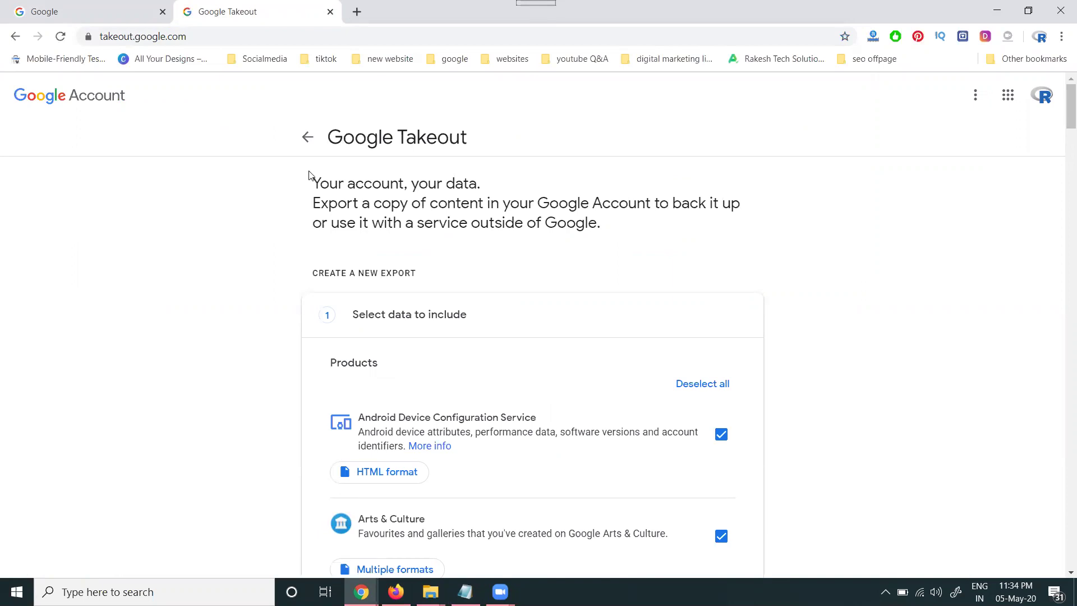
left_click(92, 12)
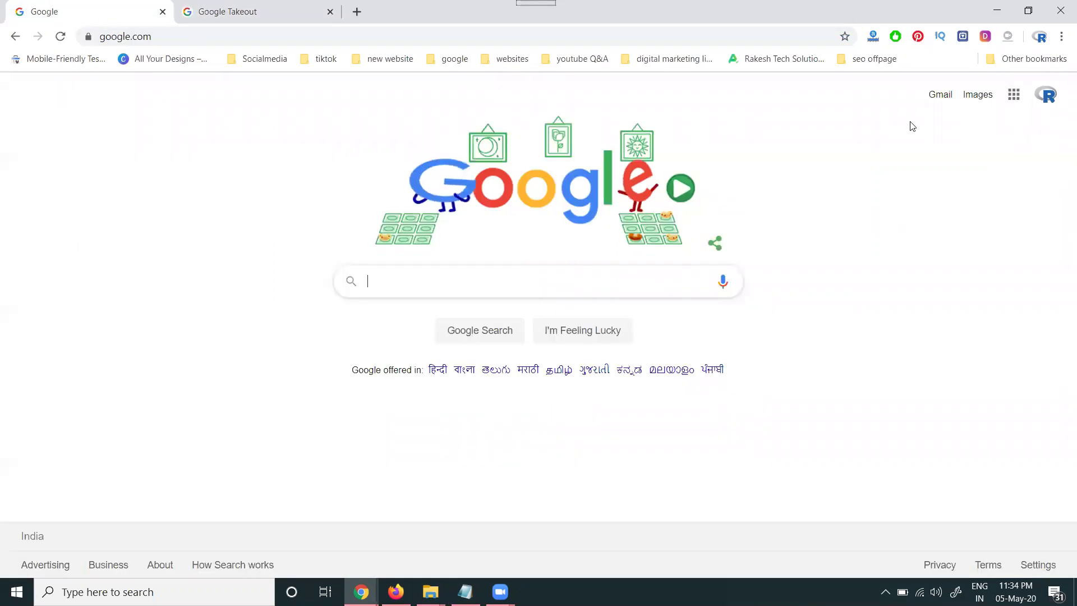
left_click(255, 11)
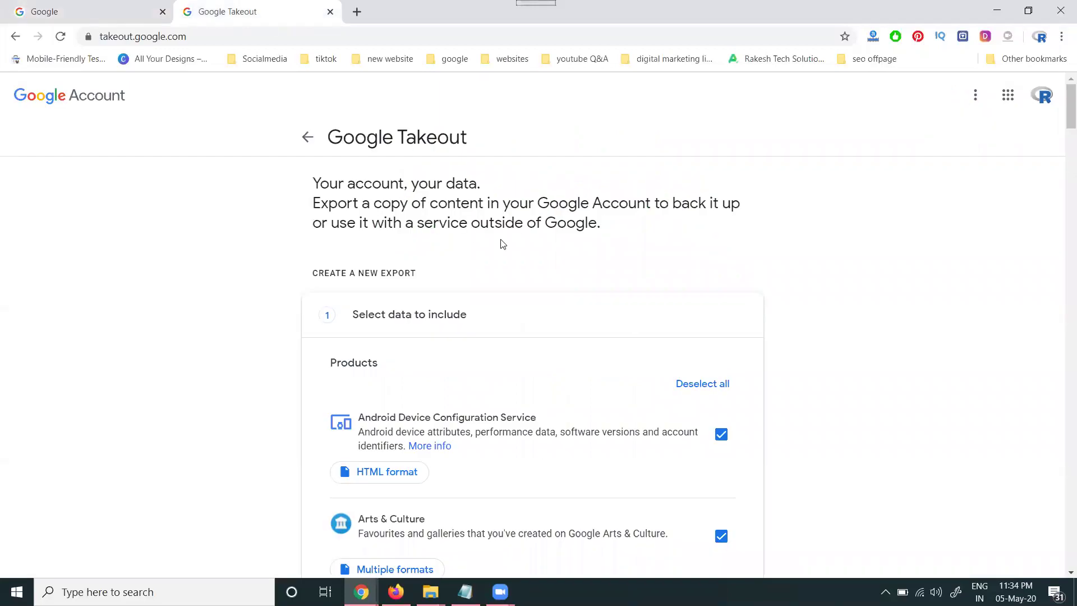
scroll(500, 244, "down", 1)
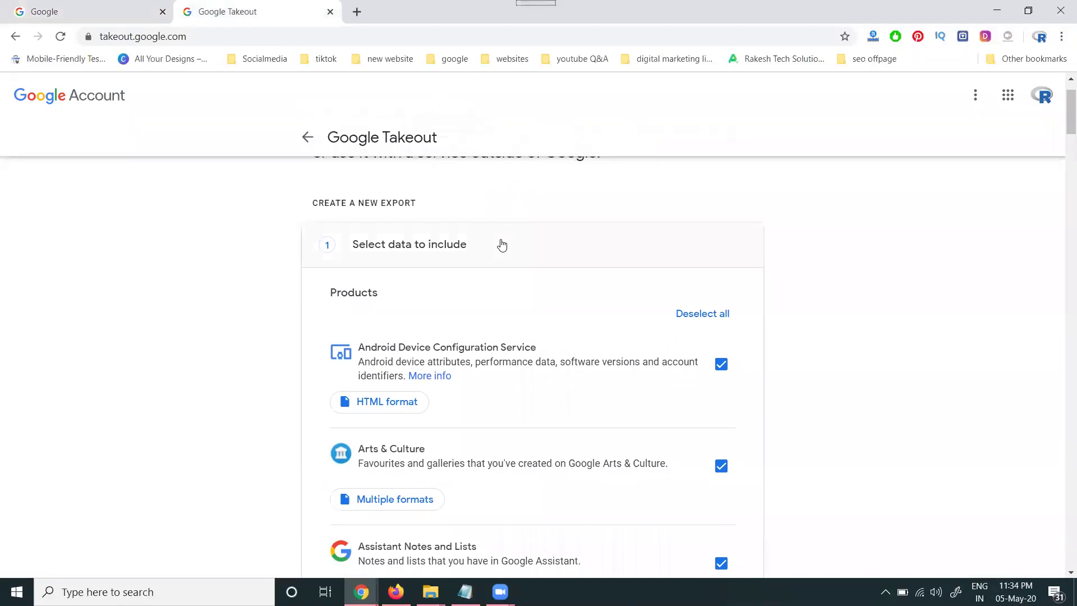
scroll(500, 243, "down", 2)
scroll(357, 246, "up", 1)
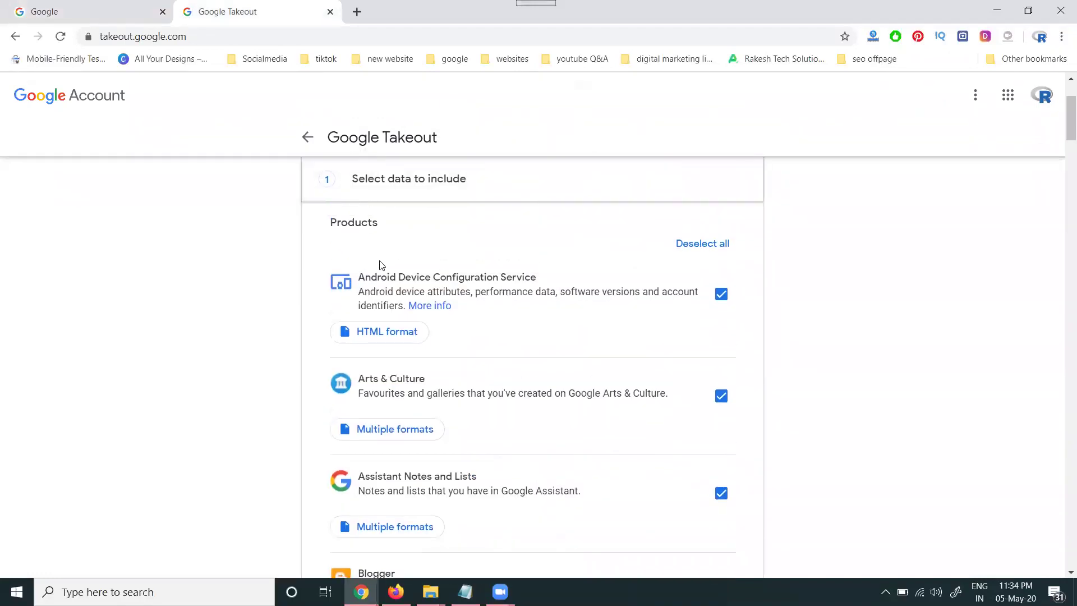
scroll(392, 392, "down", 1)
scroll(395, 379, "down", 1)
scroll(397, 377, "down", 1)
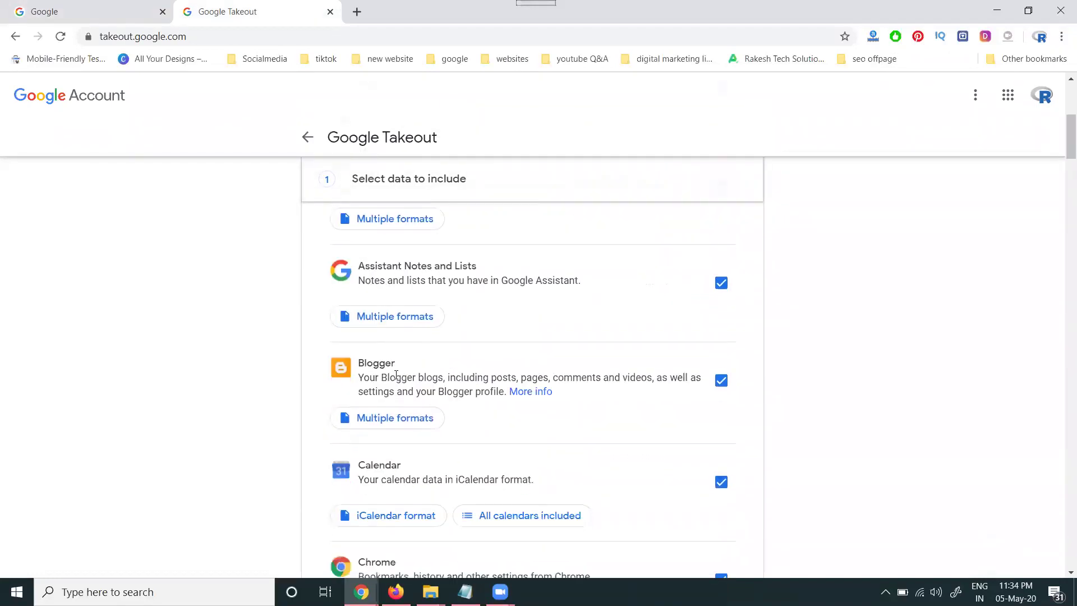
scroll(402, 375, "down", 2)
scroll(409, 406, "down", 2)
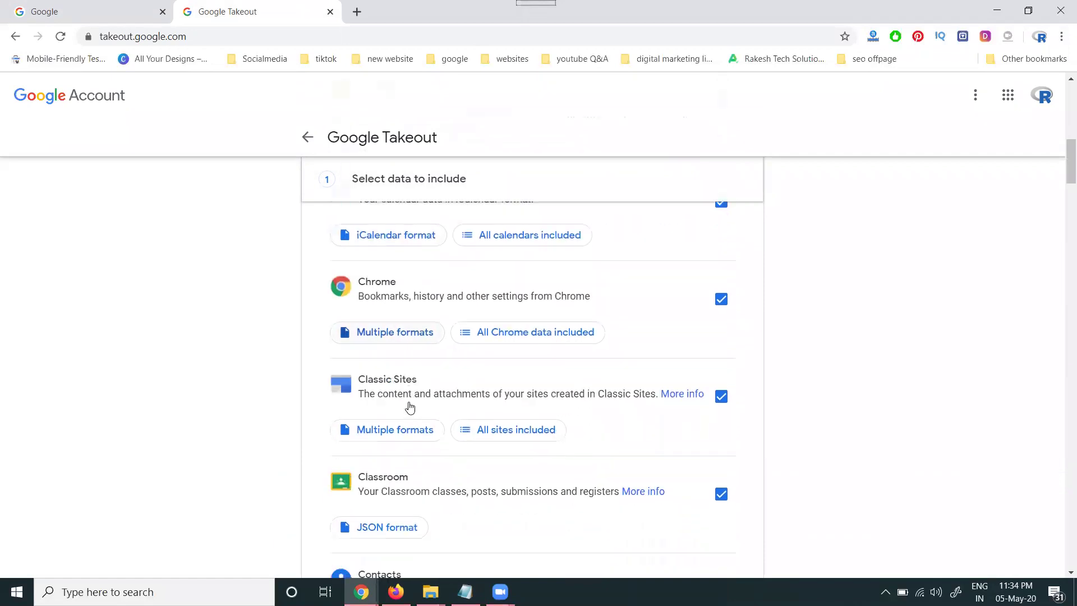
scroll(410, 406, "down", 2)
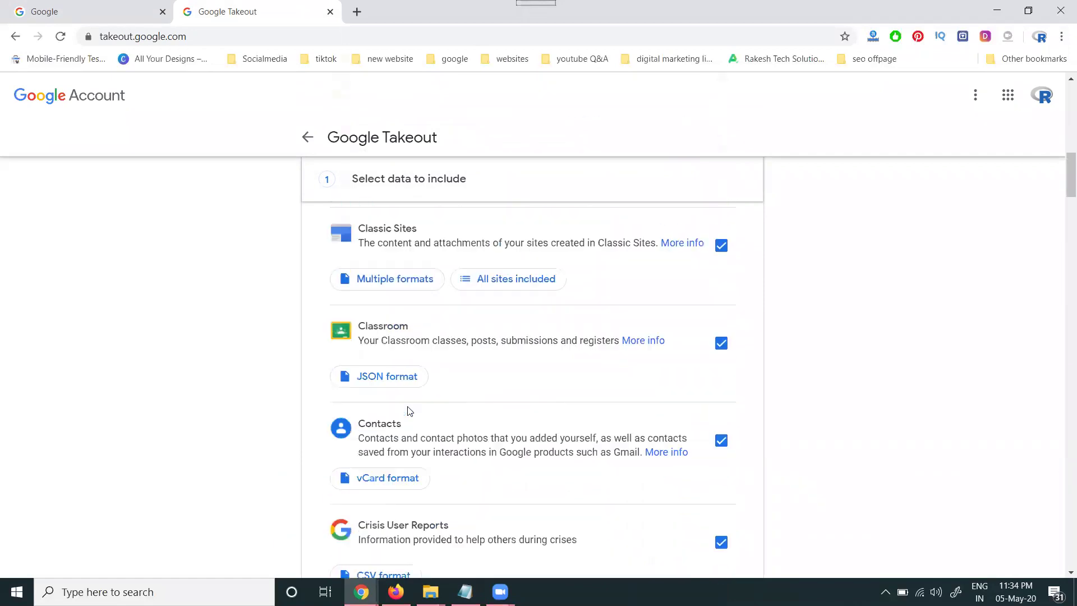
scroll(403, 399, "down", 1)
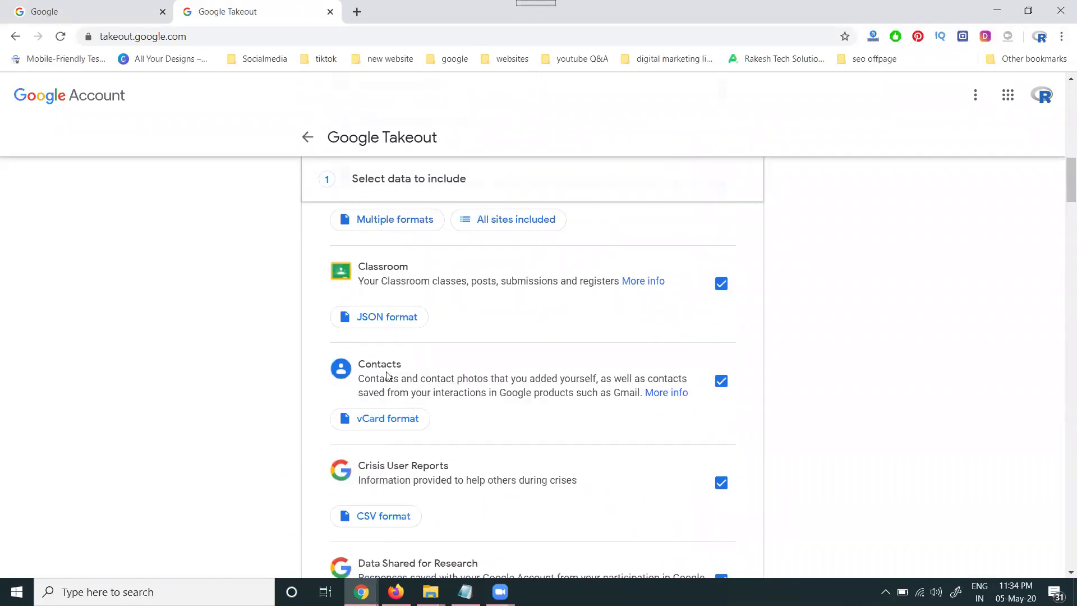
scroll(861, 373, "up", 5)
scroll(860, 374, "up", 3)
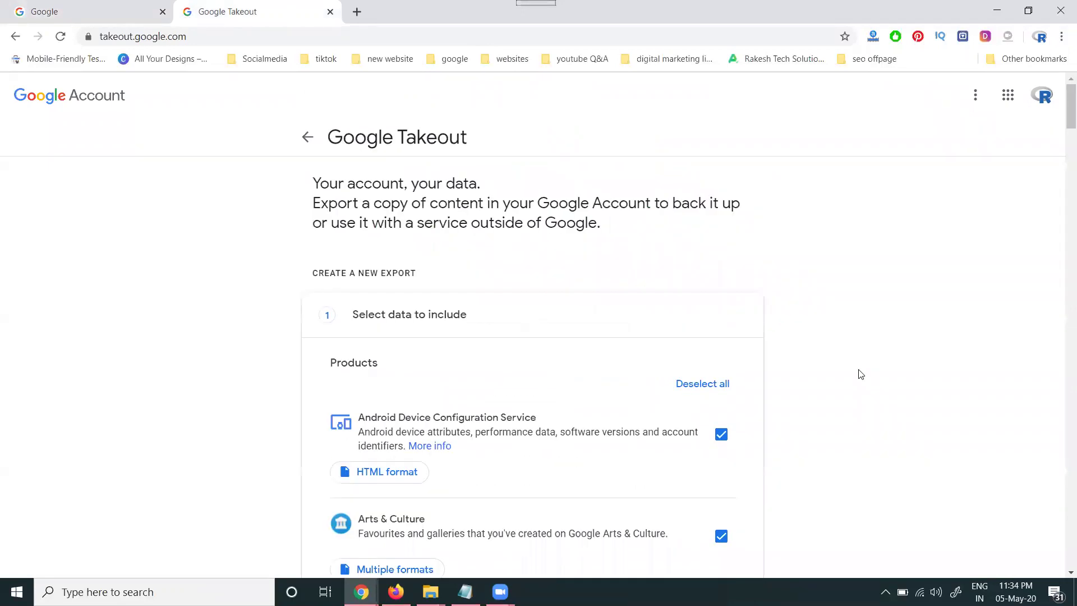
Deselect all products, then include only Contacts, exported as CSV instead of vCard
left_click(702, 384)
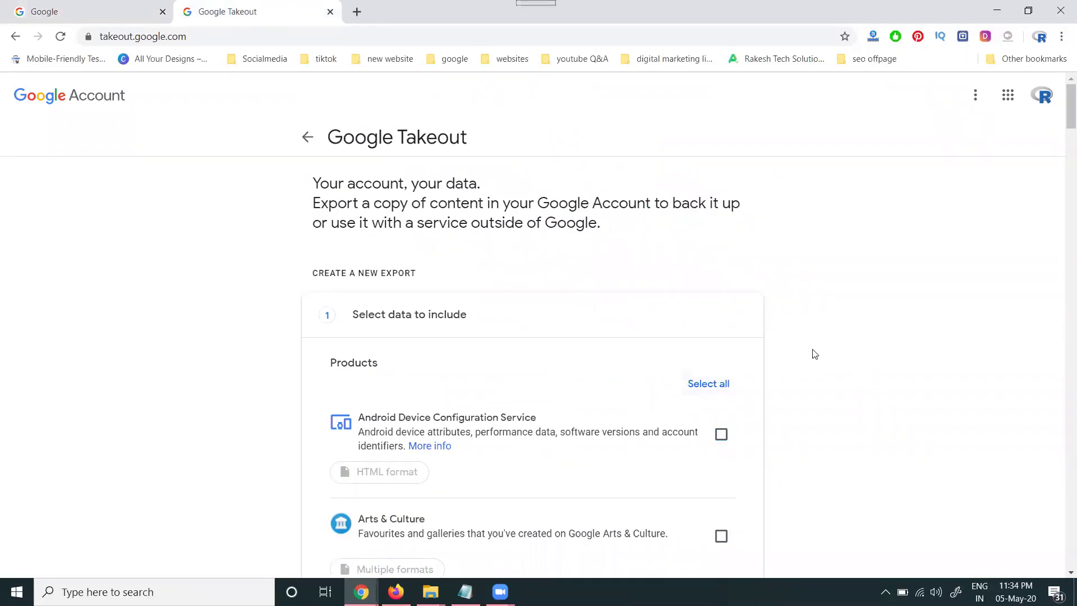
scroll(813, 353, "down", 2)
scroll(815, 355, "down", 2)
scroll(815, 355, "down", 4)
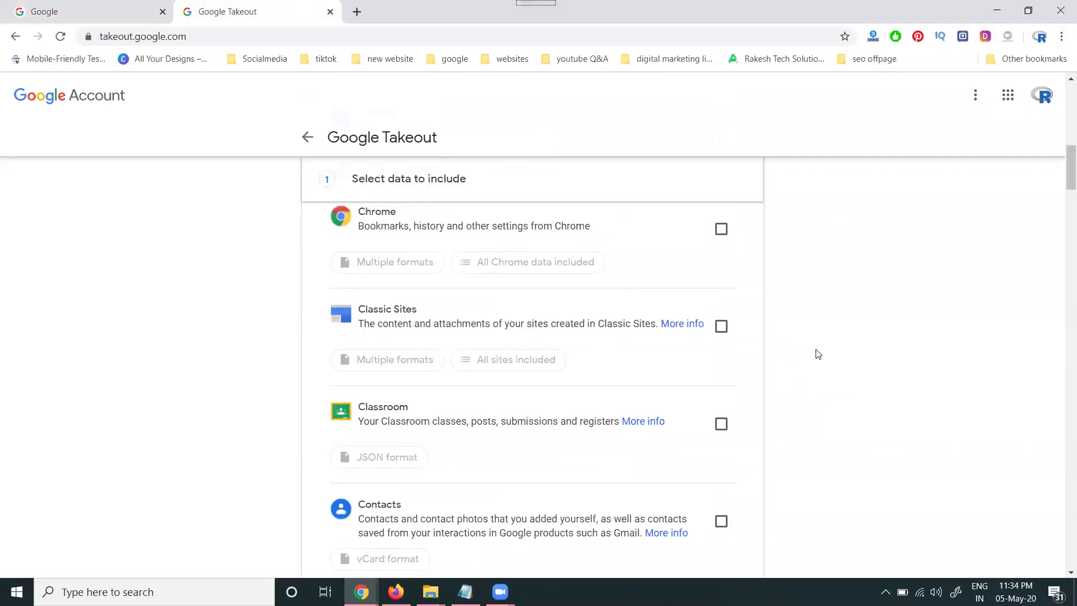
scroll(815, 357, "down", 2)
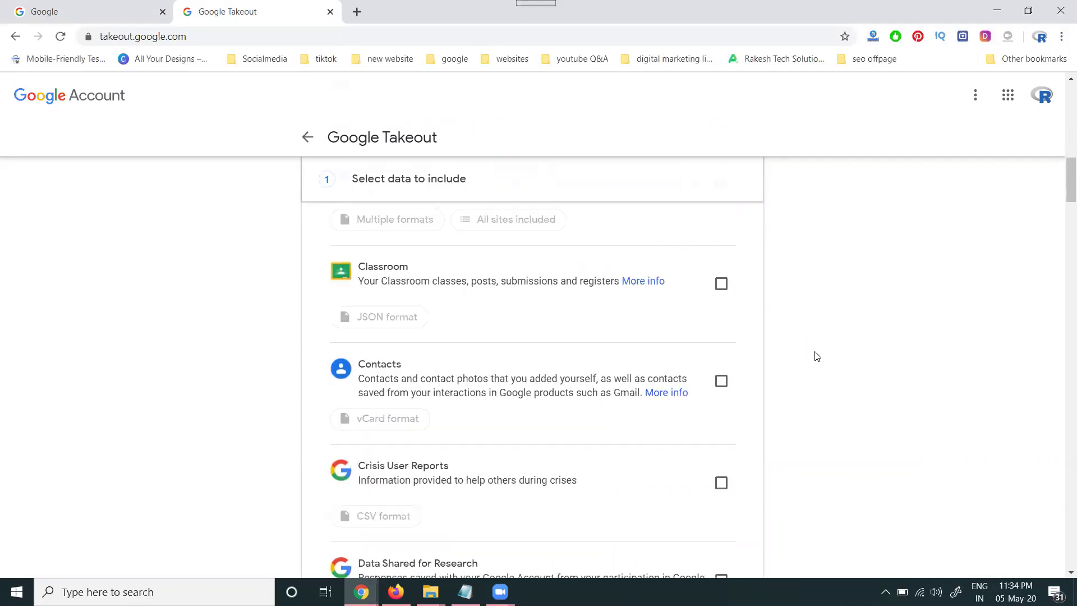
left_click(722, 384)
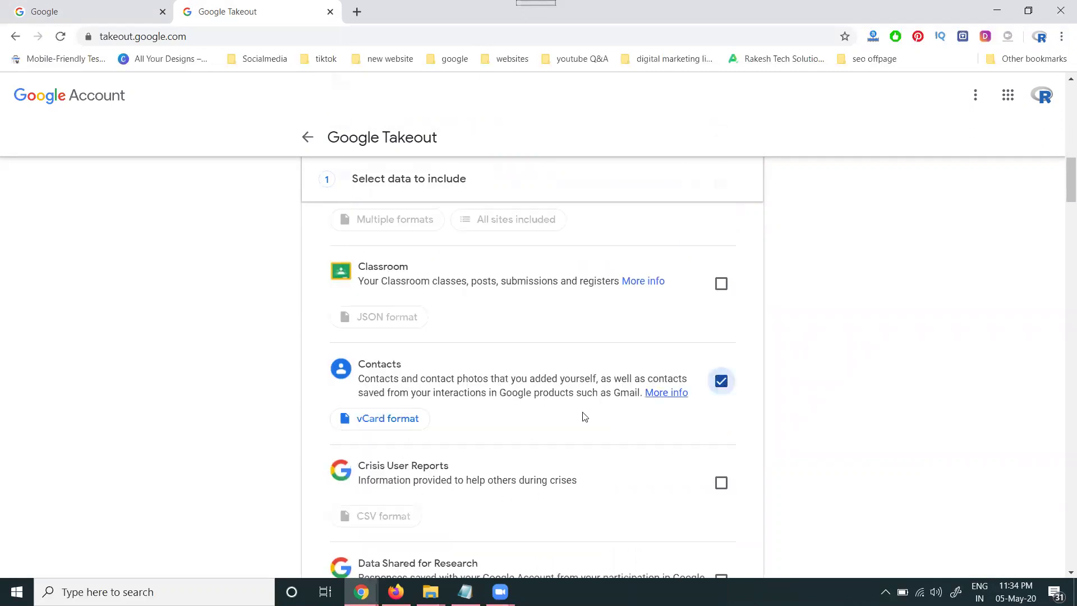
left_click(375, 421)
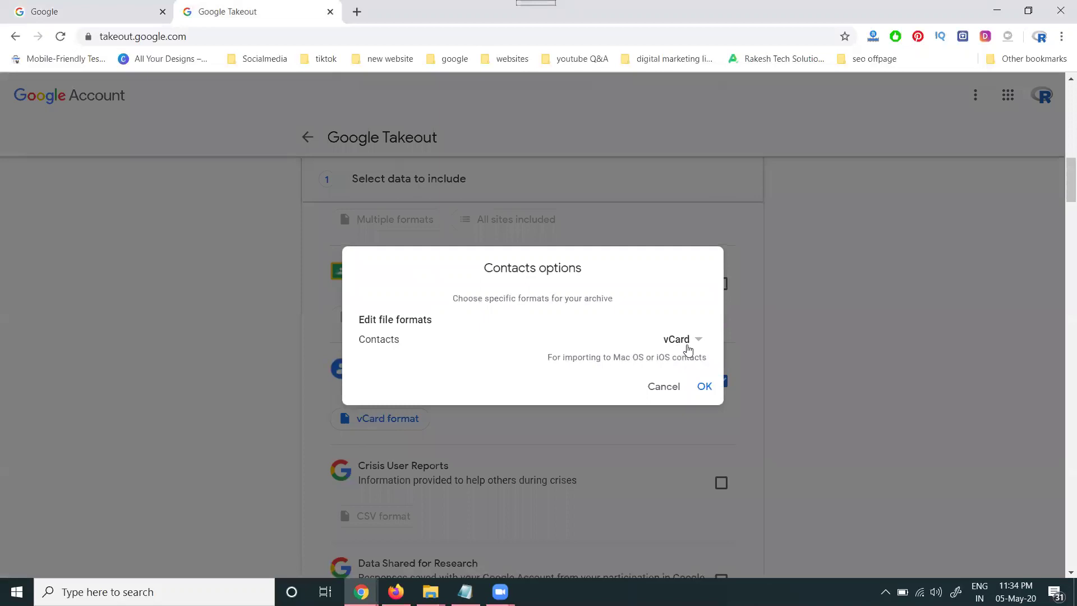
left_click(686, 341)
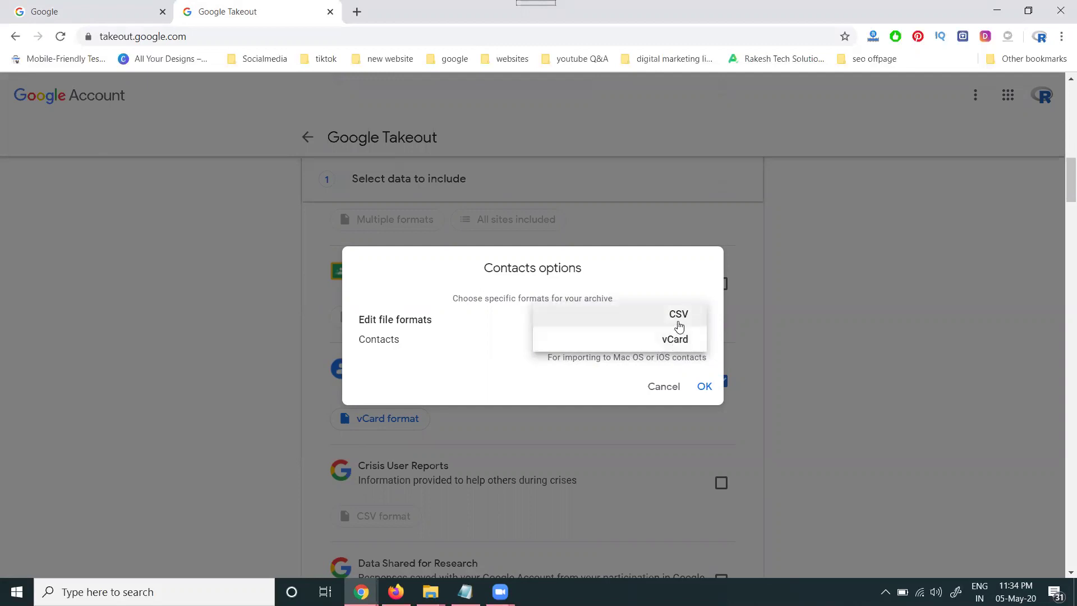
left_click(680, 320)
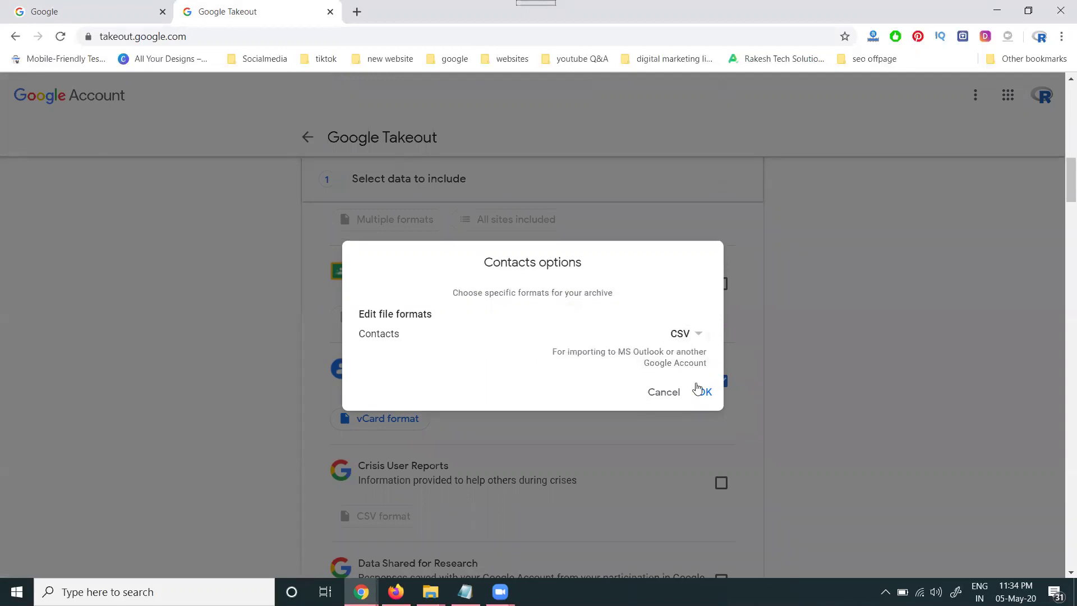
left_click(704, 385)
scroll(848, 390, "down", 5)
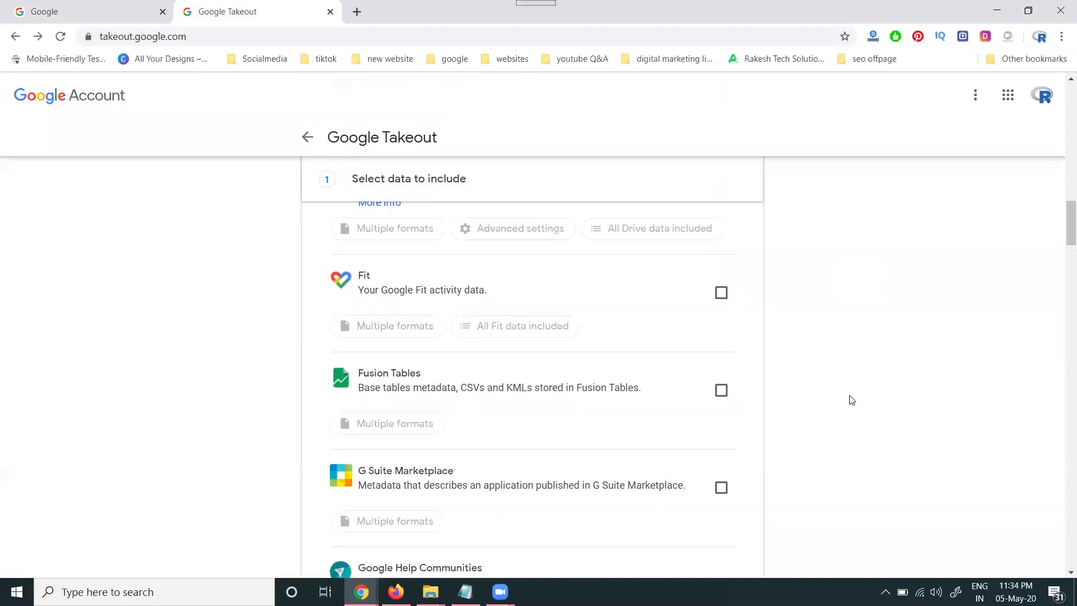
scroll(849, 399, "down", 5)
scroll(849, 424, "down", 5)
scroll(851, 424, "down", 5)
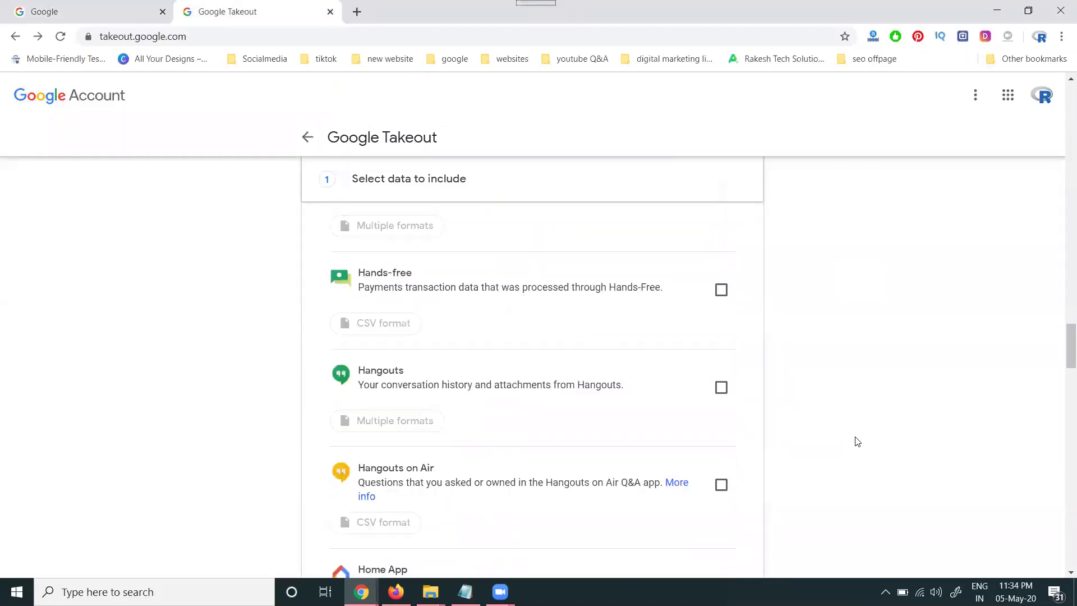
scroll(857, 441, "down", 3)
scroll(853, 446, "down", 3)
scroll(853, 446, "down", 3)
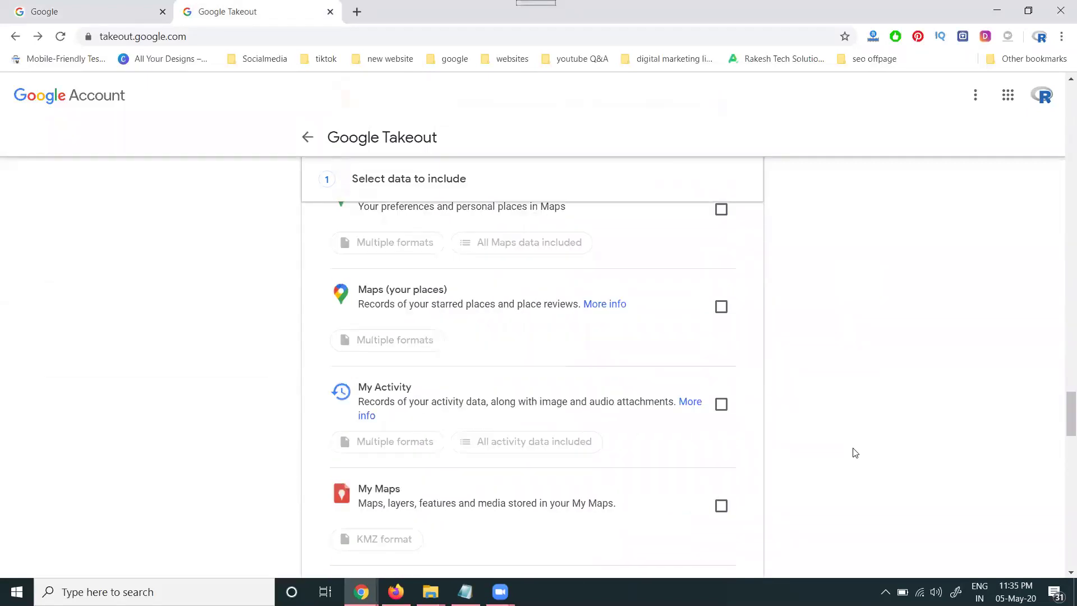
scroll(852, 470, "down", 3)
scroll(851, 474, "down", 3)
scroll(850, 474, "down", 1)
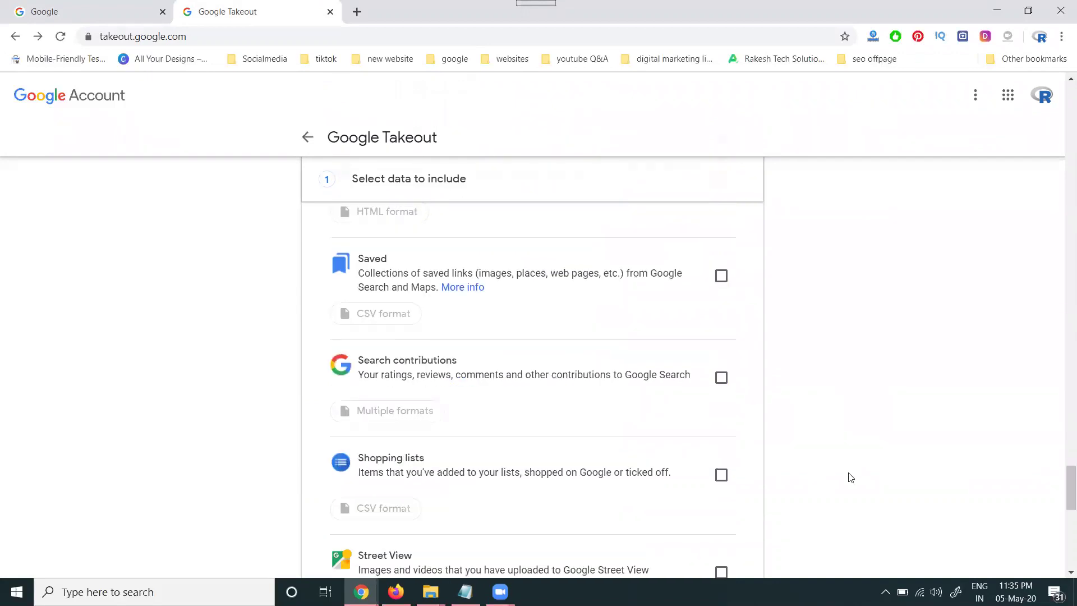
scroll(850, 475, "down", 3)
scroll(851, 477, "down", 3)
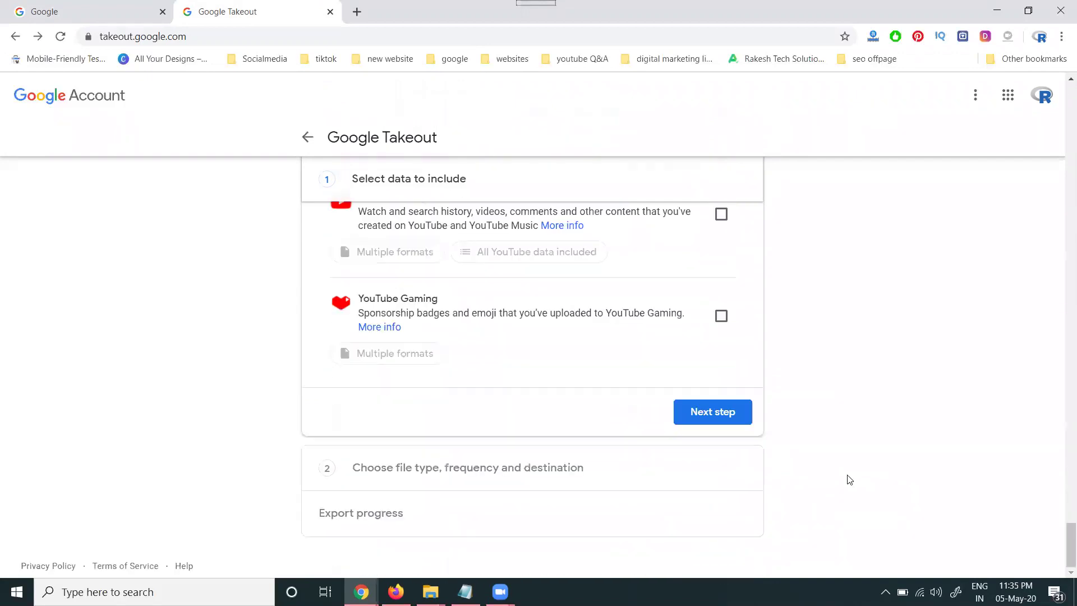
Keep a one-time .zip export after briefly trying the every-2-months frequency
left_click(715, 421)
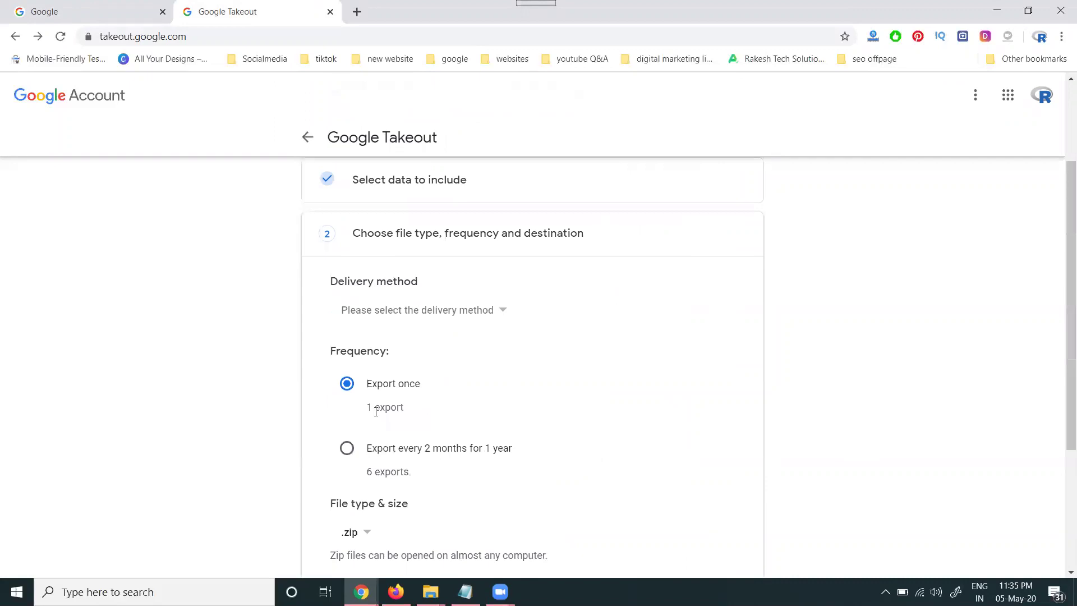
scroll(615, 375, "down", 2)
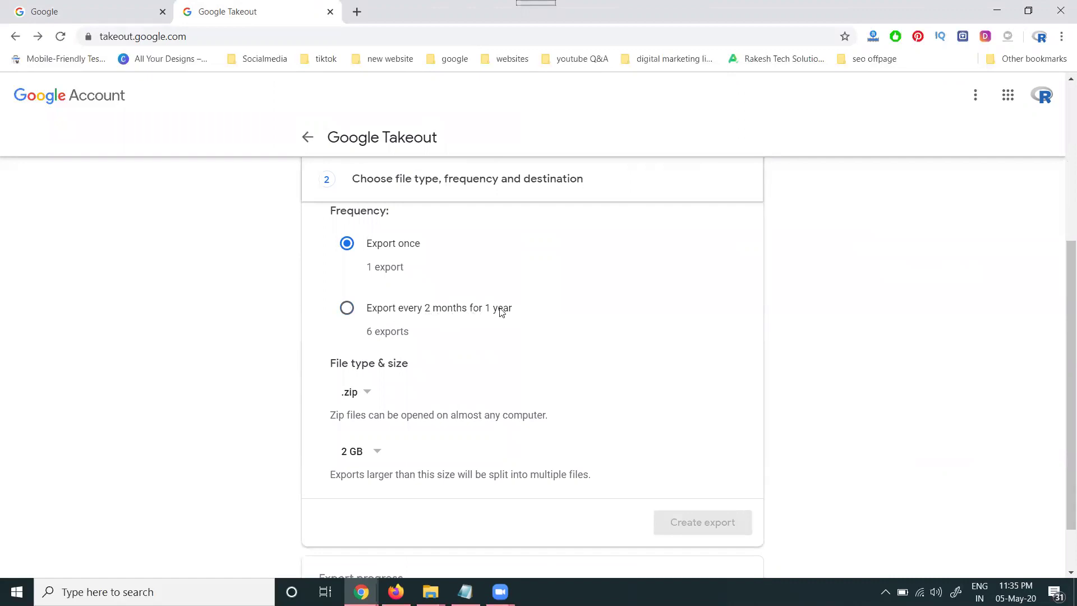
left_click(367, 403)
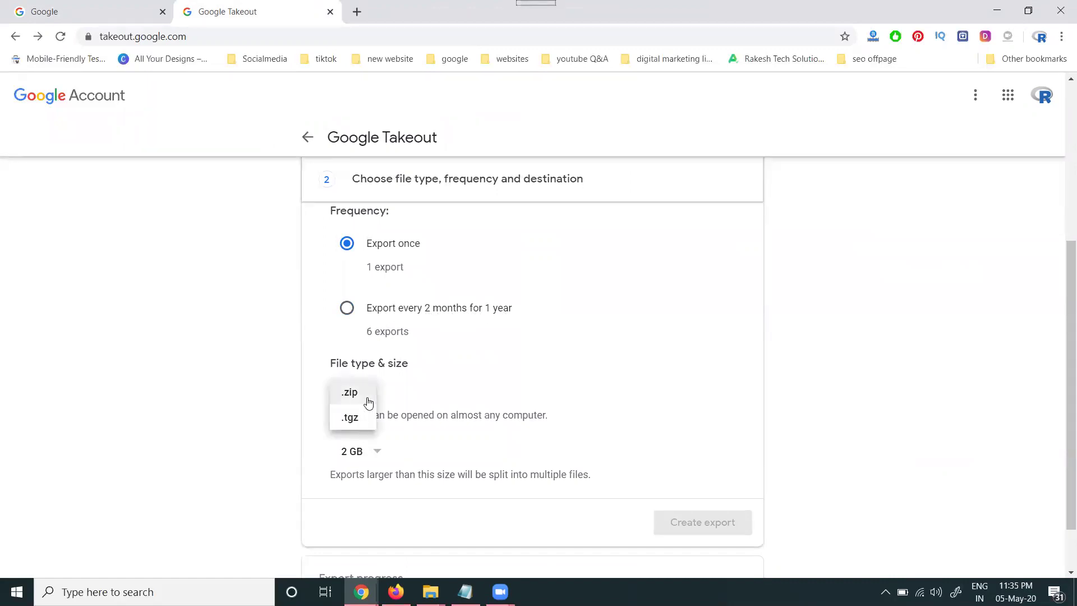
left_click(367, 403)
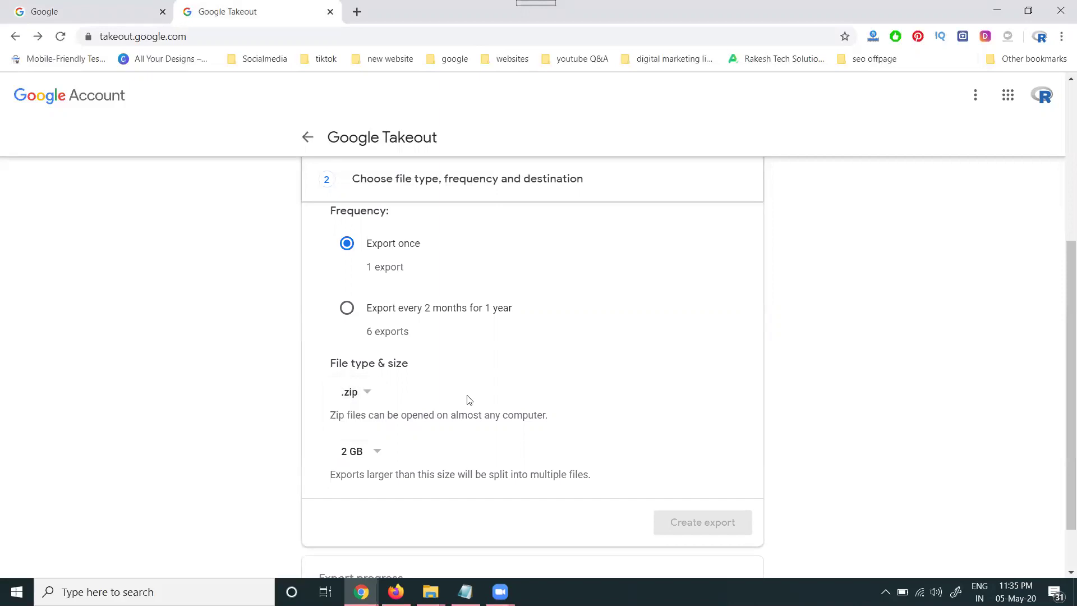
left_click(348, 309)
left_click(347, 243)
scroll(385, 305, "up", 2)
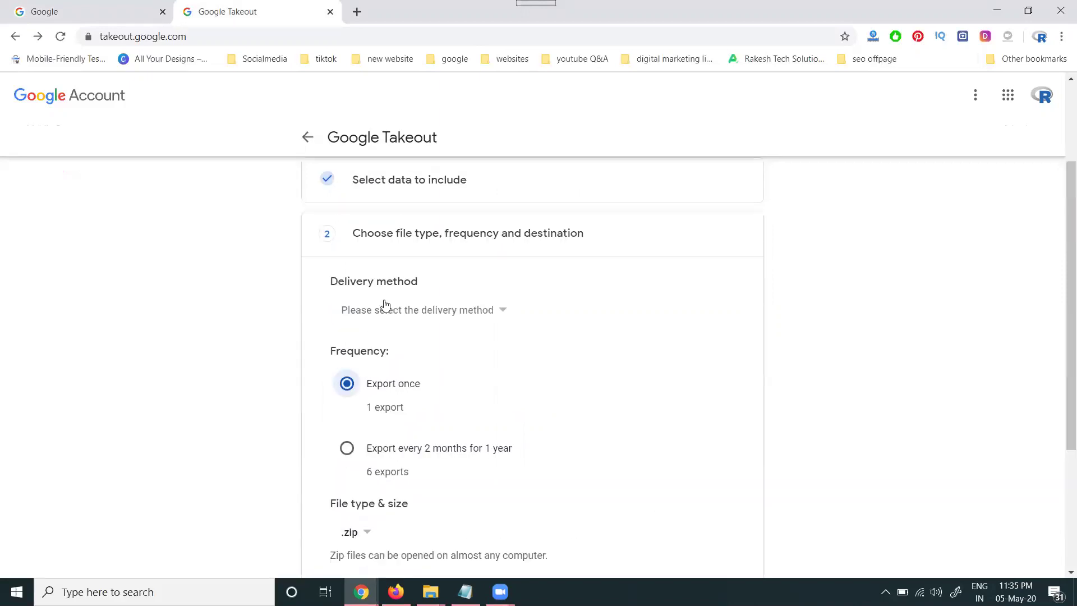
Keep delivery set to 'Send download link via email'
left_click(462, 313)
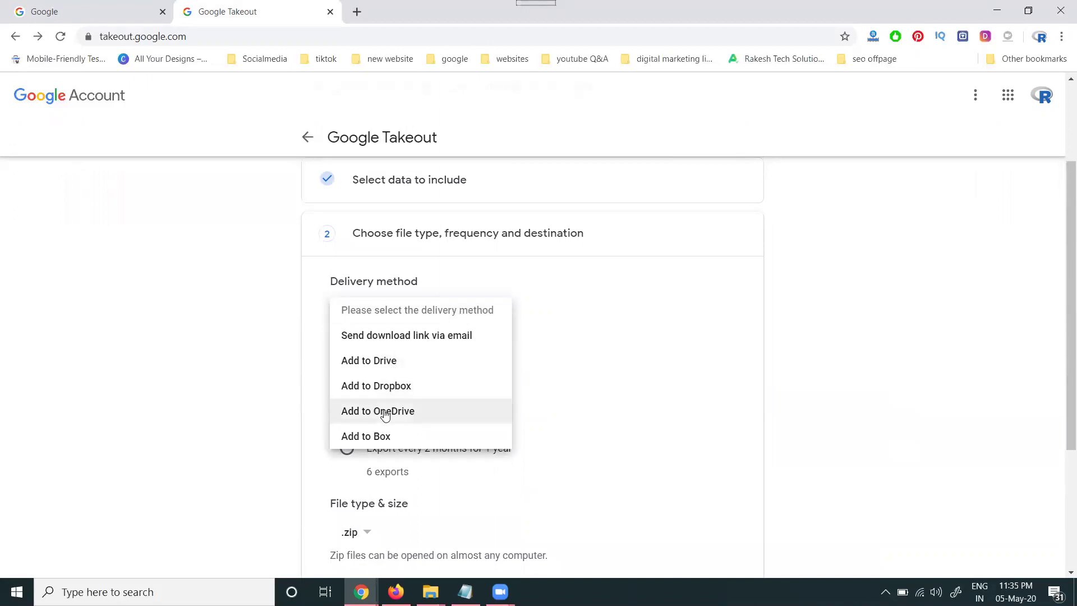
left_click(393, 341)
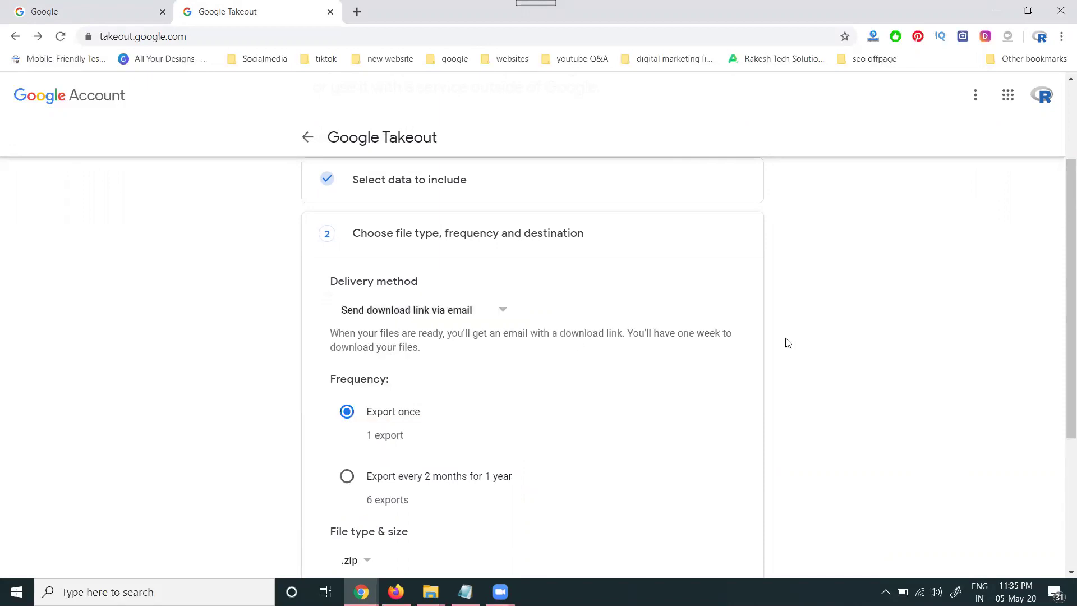
scroll(758, 361, "down", 3)
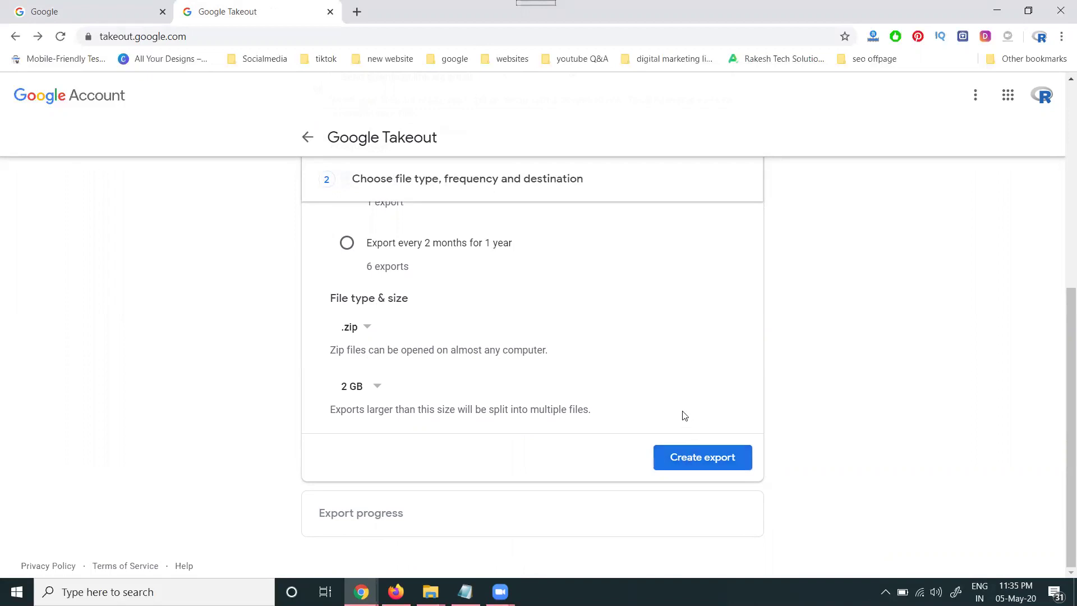
scroll(668, 411, "up", 2)
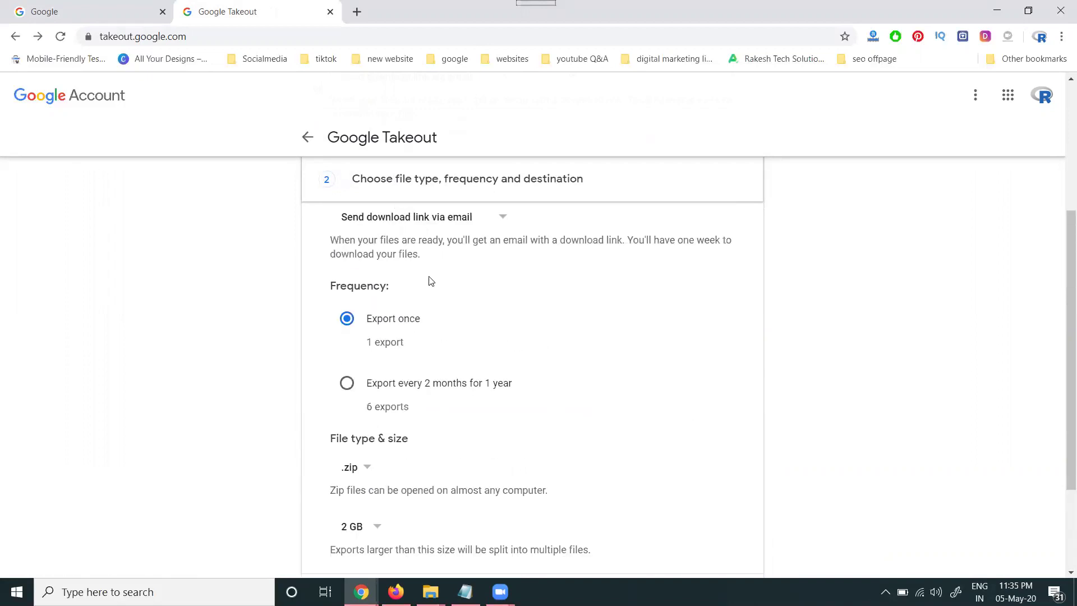
left_click(451, 225)
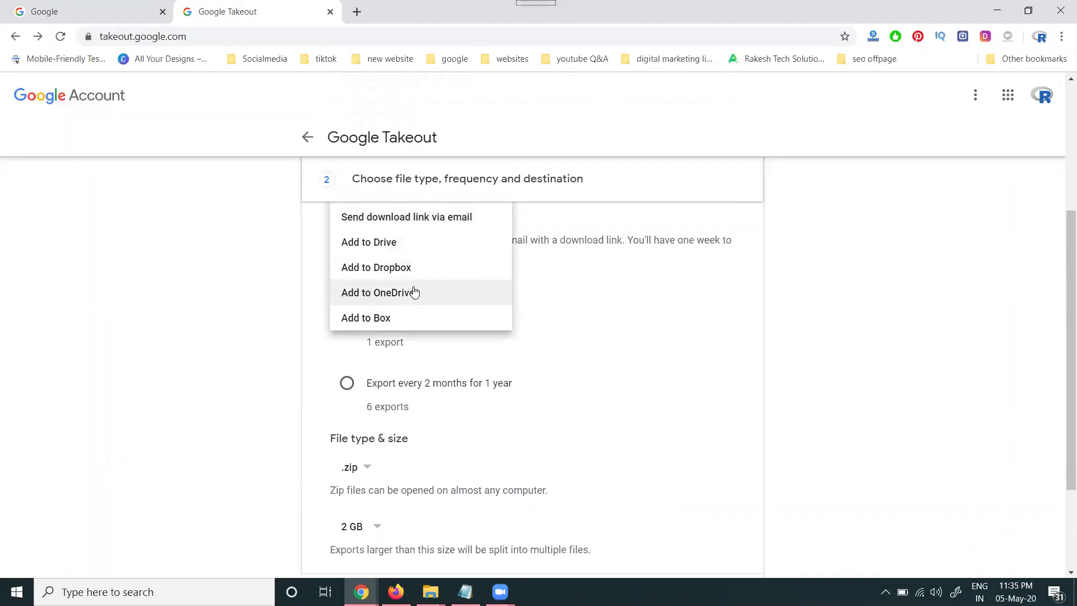
left_click(398, 221)
scroll(757, 384, "down", 2)
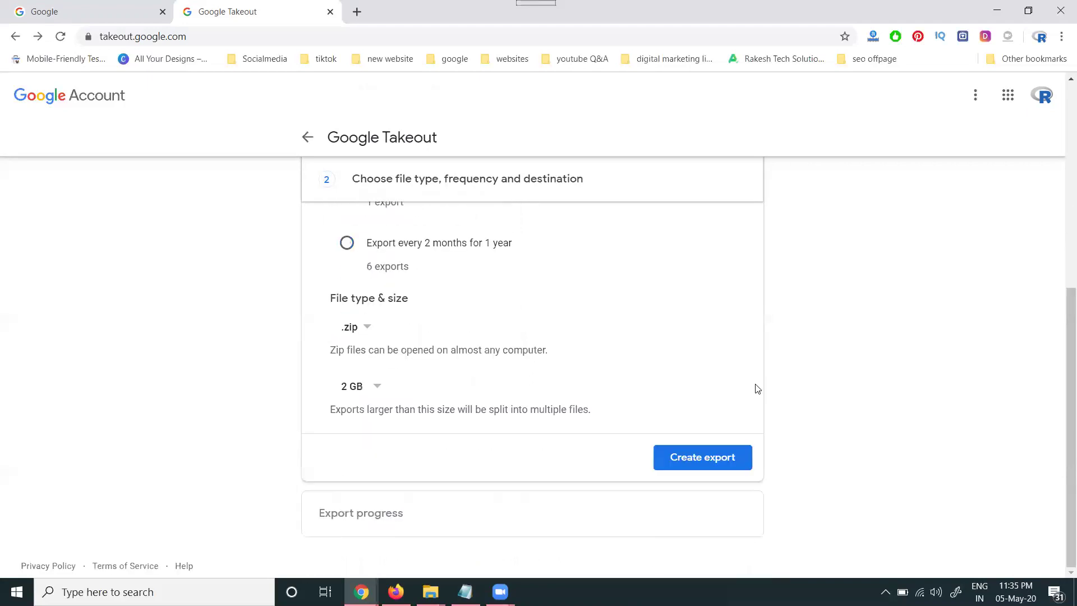
Create the Contacts-only export
left_click(709, 461)
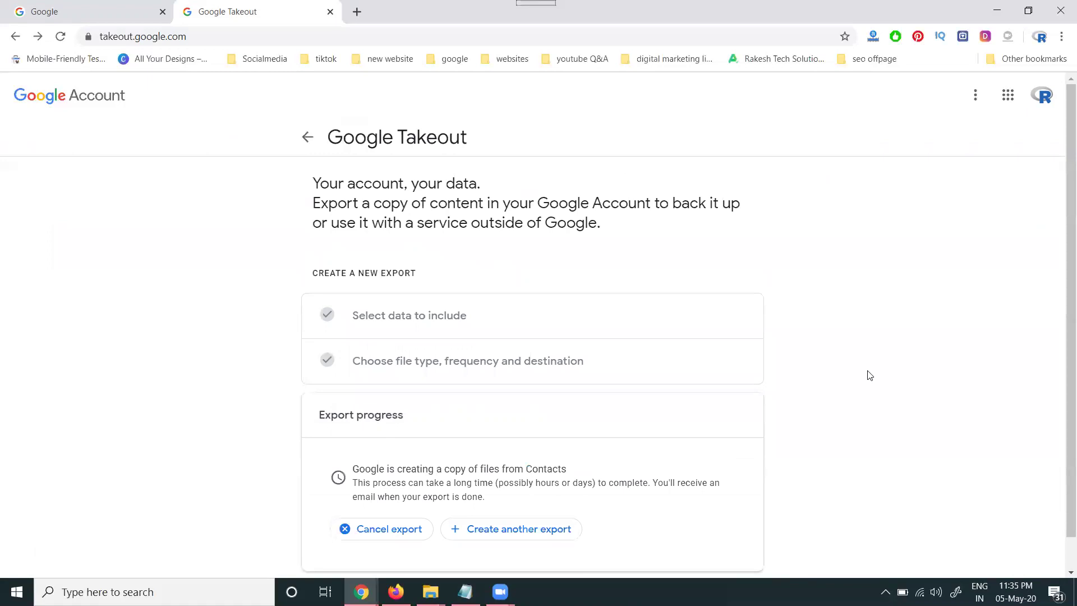
scroll(869, 376, "down", 1)
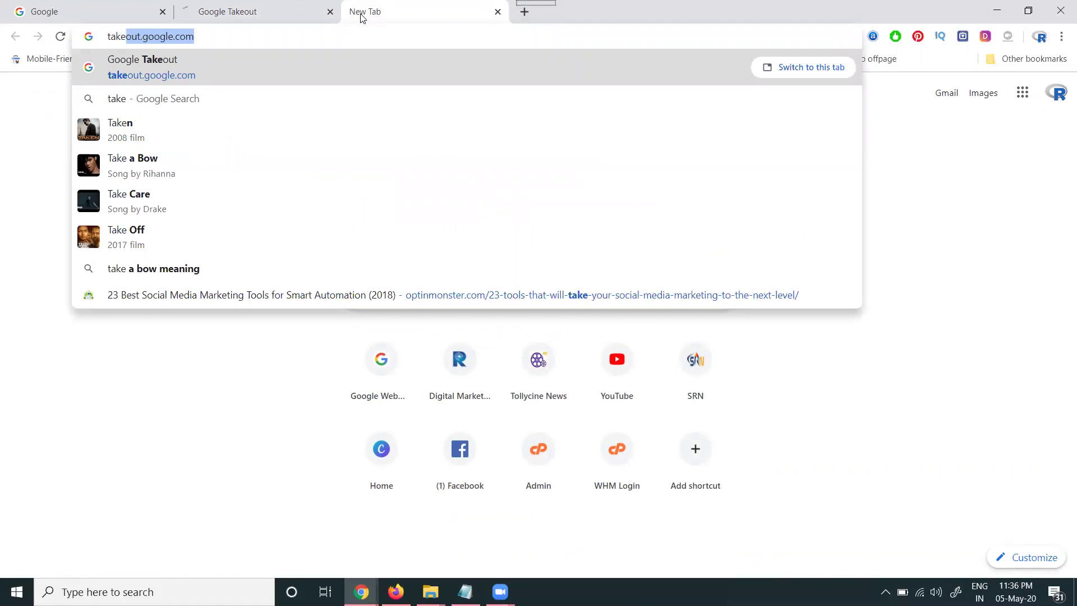
Load takeout.google.com, go to Manage exports and download the Contacts export
key("Return")
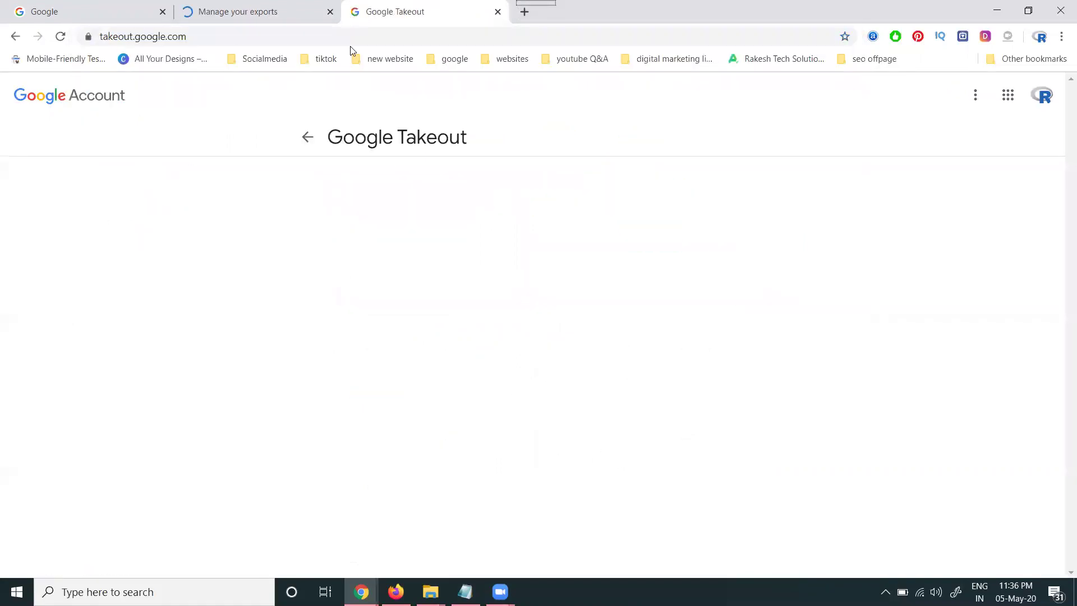
scroll(500, 303, "down", 3)
scroll(501, 303, "up", 1)
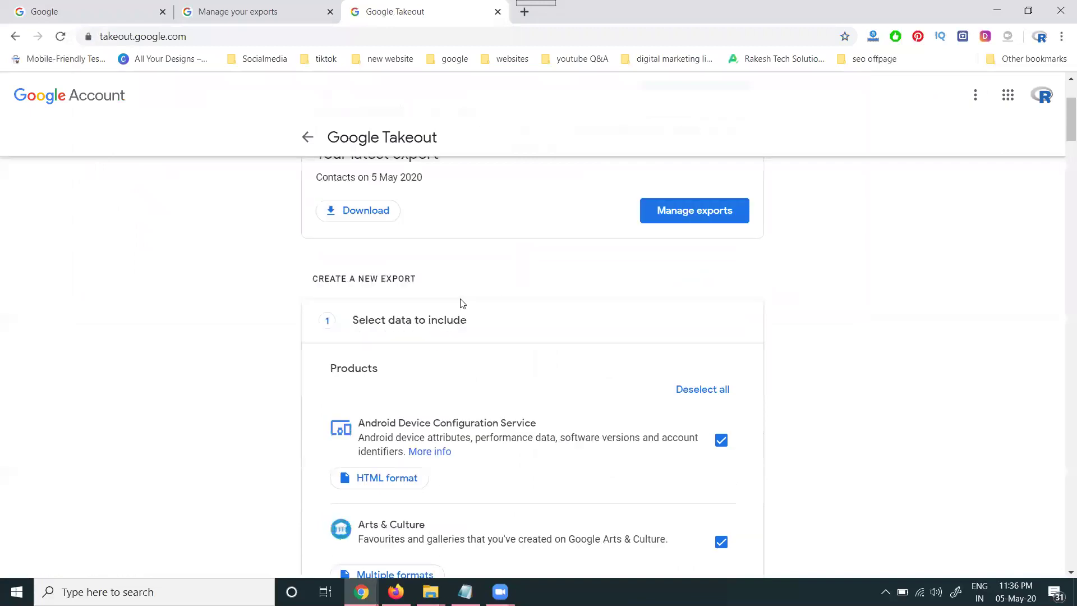
left_click(269, 9)
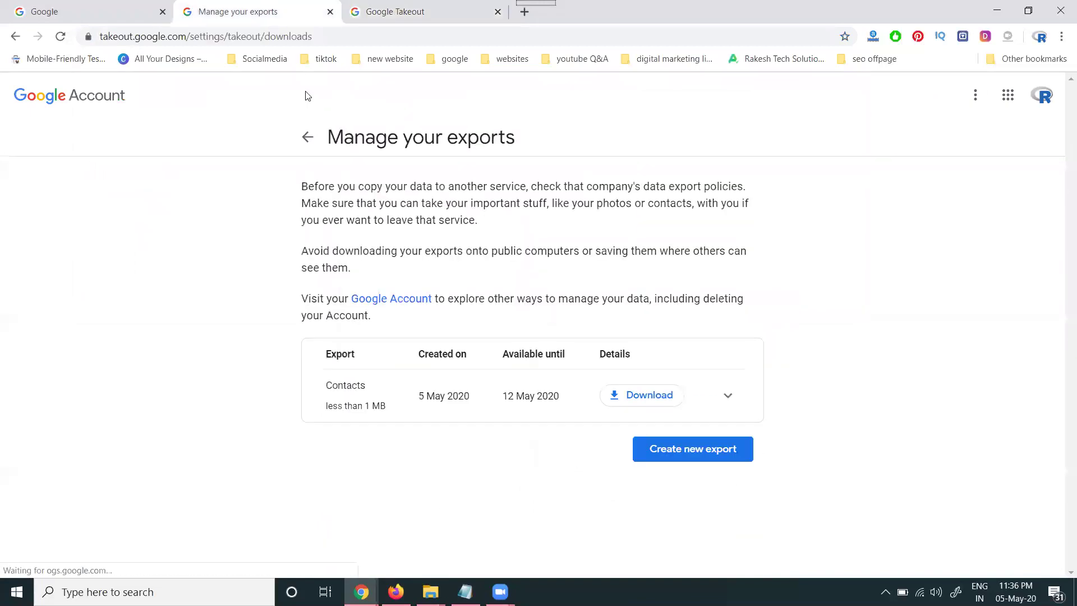
left_click(625, 401)
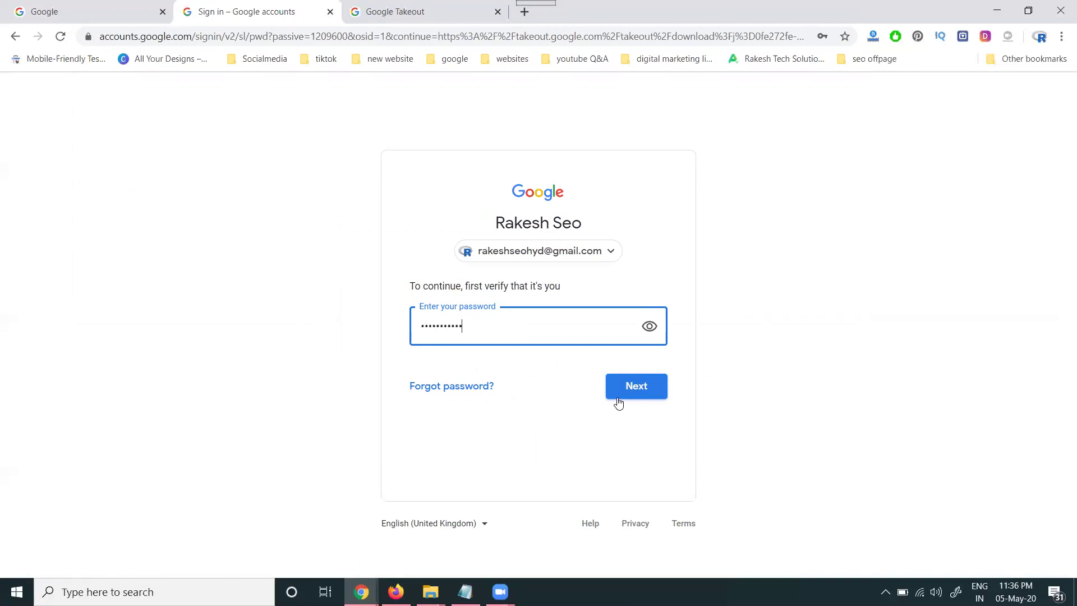
Confirm the account password so the Contacts zip downloads
left_click(625, 388)
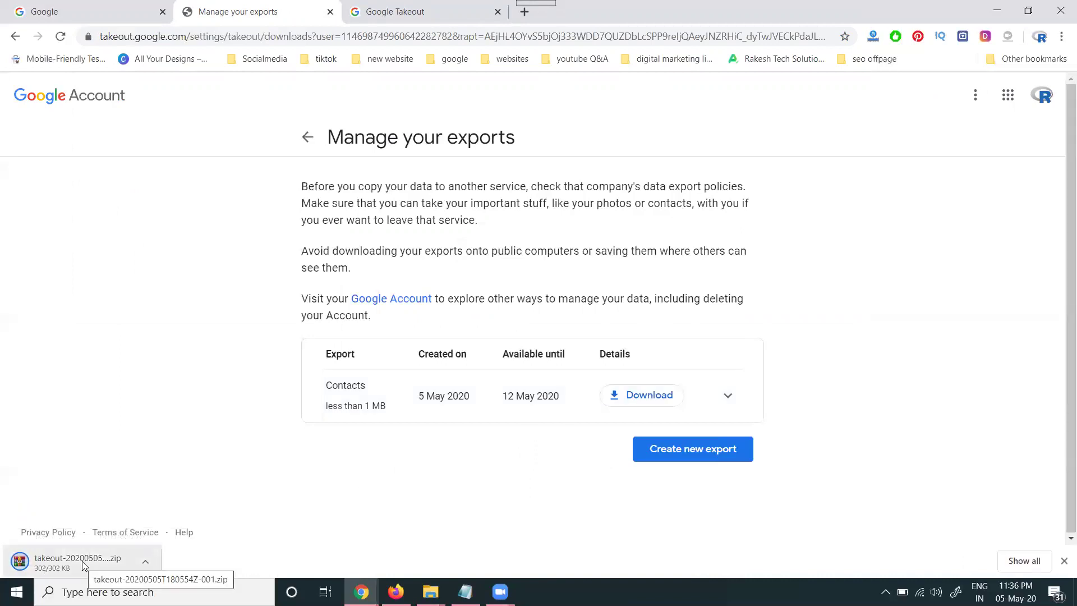
Switch back to the original Google Takeout tab
left_click(433, 10)
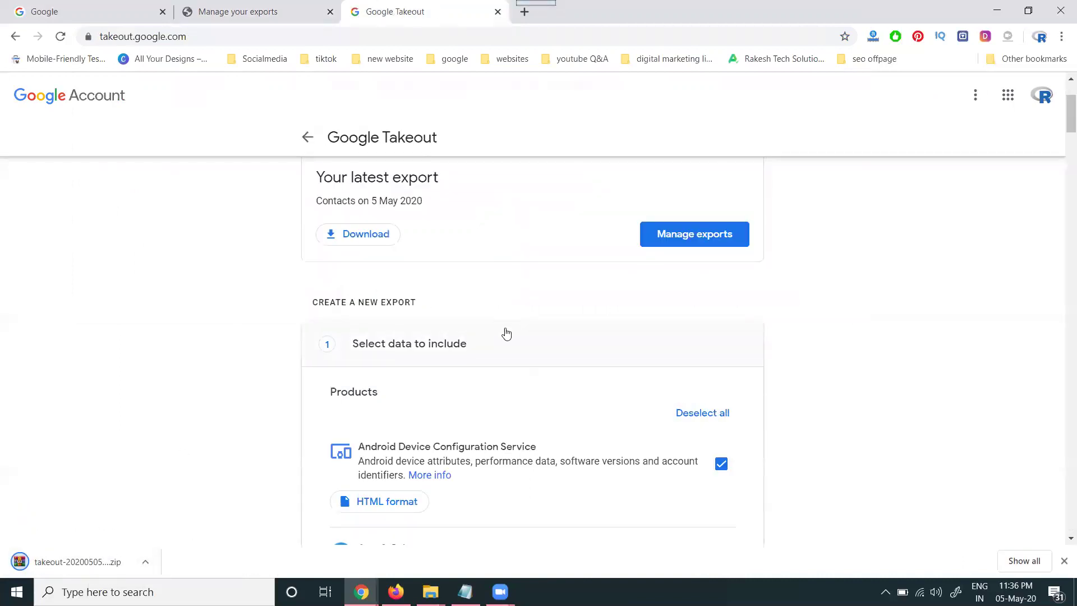
scroll(504, 334, "down", 3)
scroll(505, 331, "down", 2)
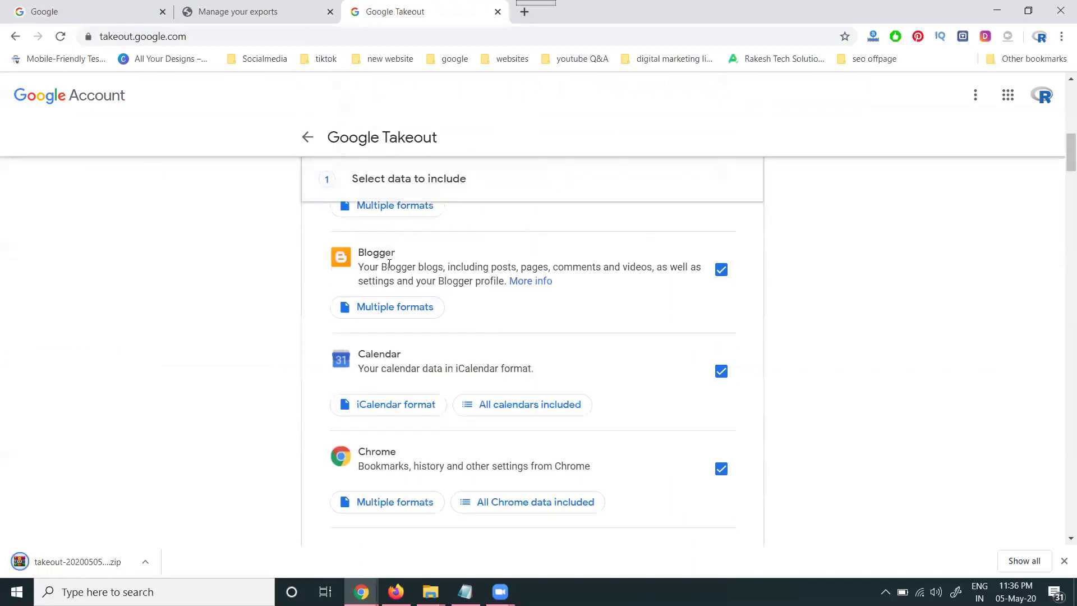
scroll(394, 315, "down", 1)
scroll(392, 316, "down", 2)
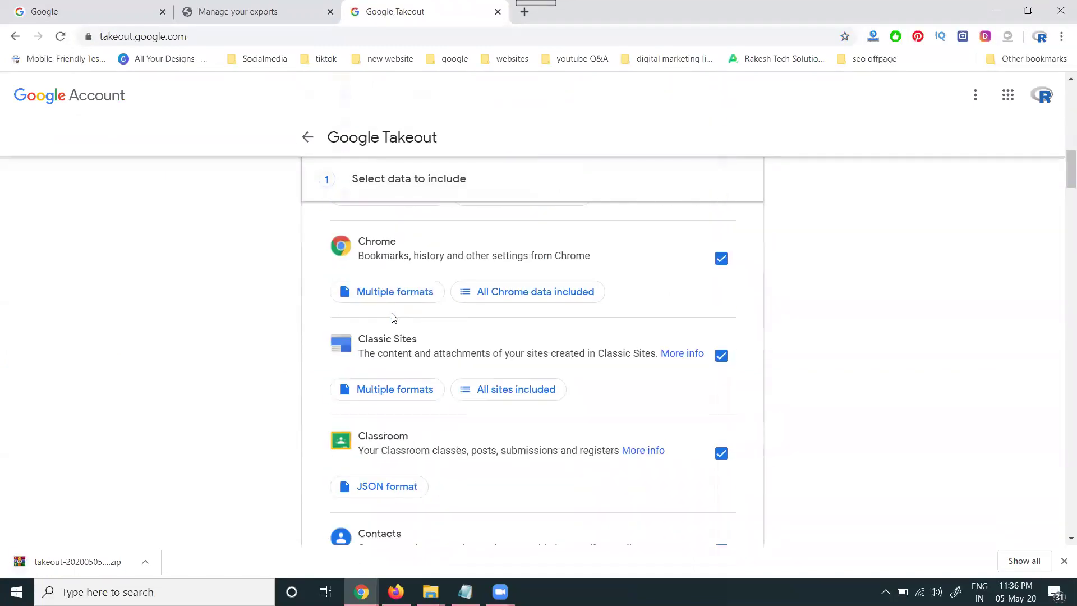
scroll(392, 284, "down", 2)
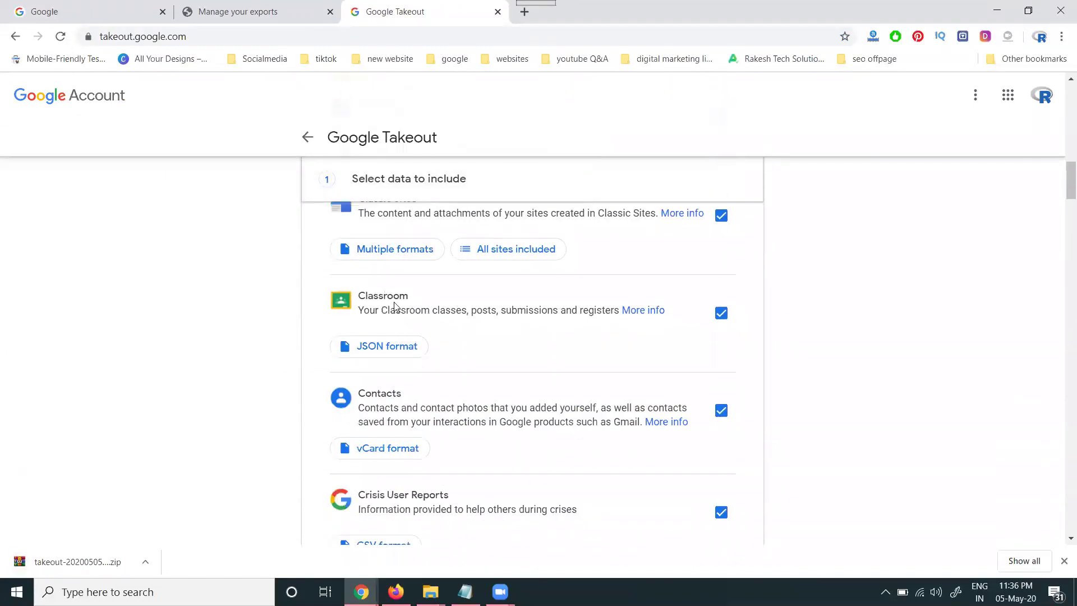
scroll(395, 308, "down", 2)
scroll(392, 369, "down", 4)
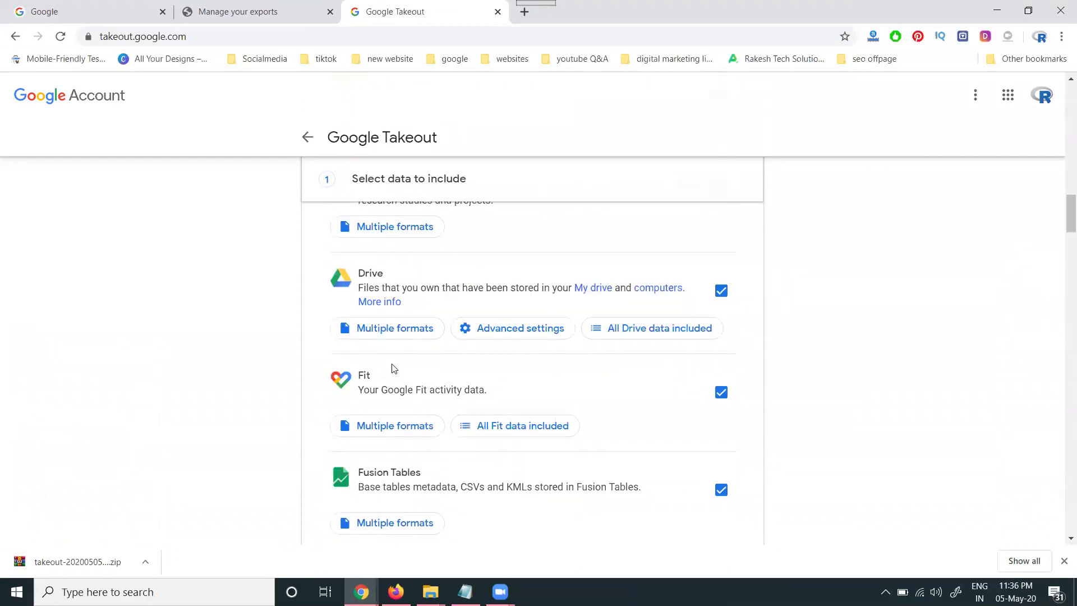
scroll(392, 368, "down", 2)
scroll(393, 369, "down", 3)
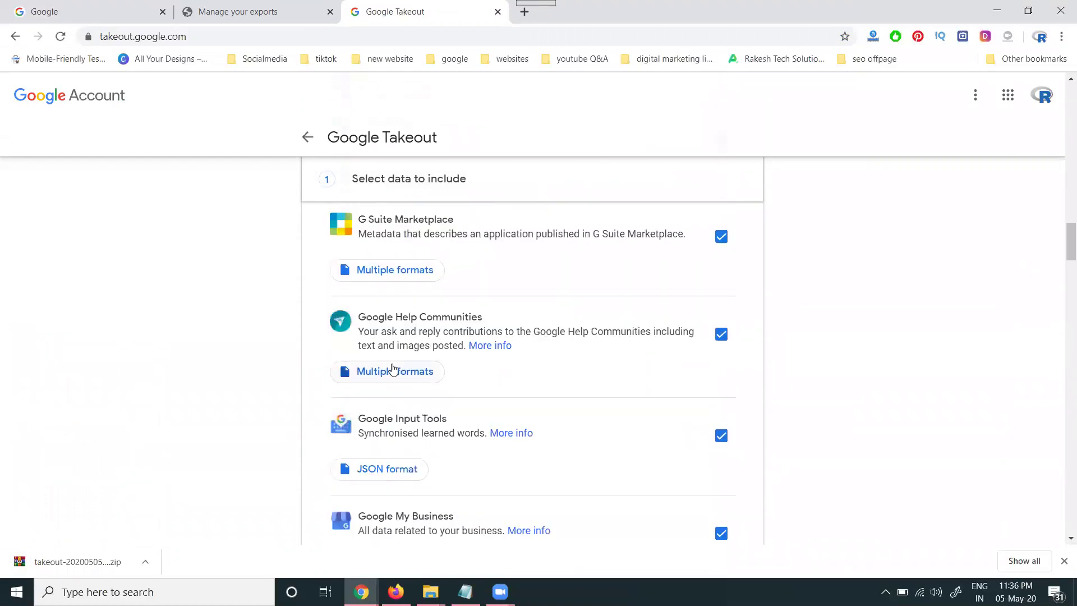
scroll(399, 310, "down", 3)
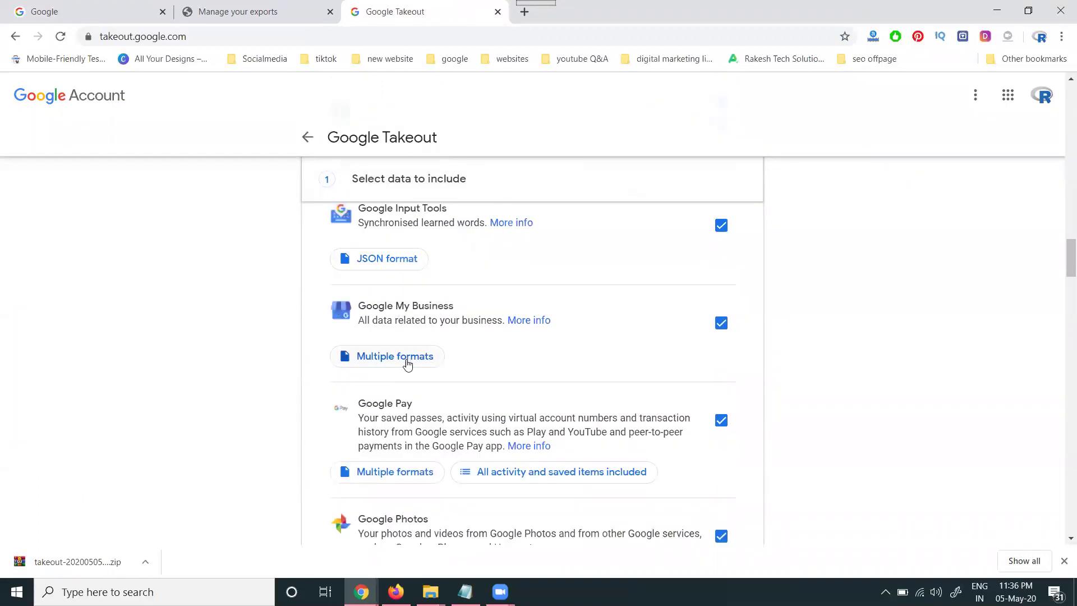
scroll(406, 363, "down", 2)
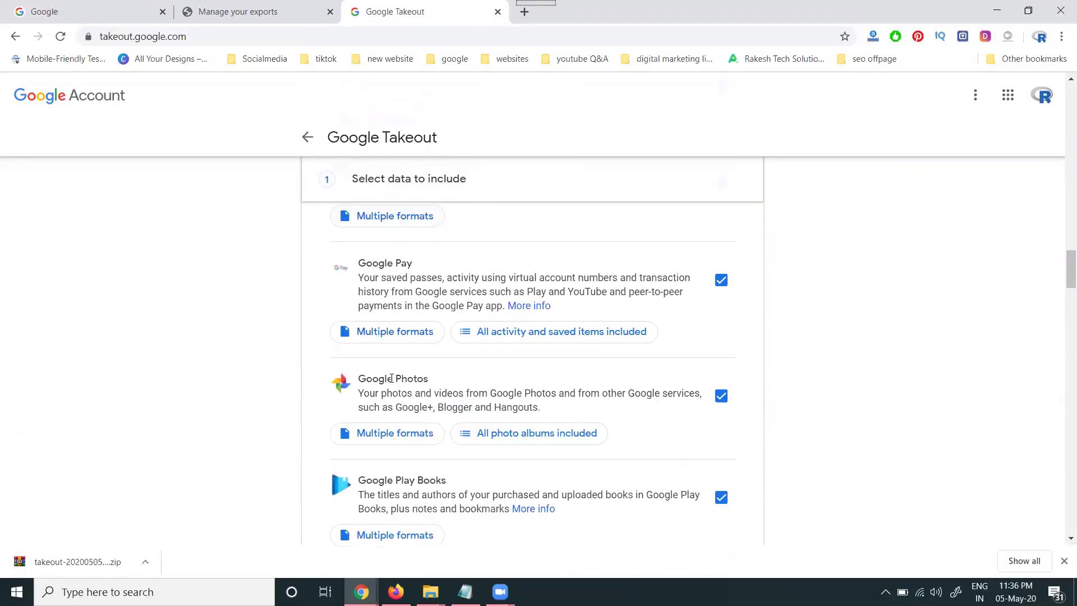
scroll(391, 377, "down", 2)
scroll(392, 368, "down", 2)
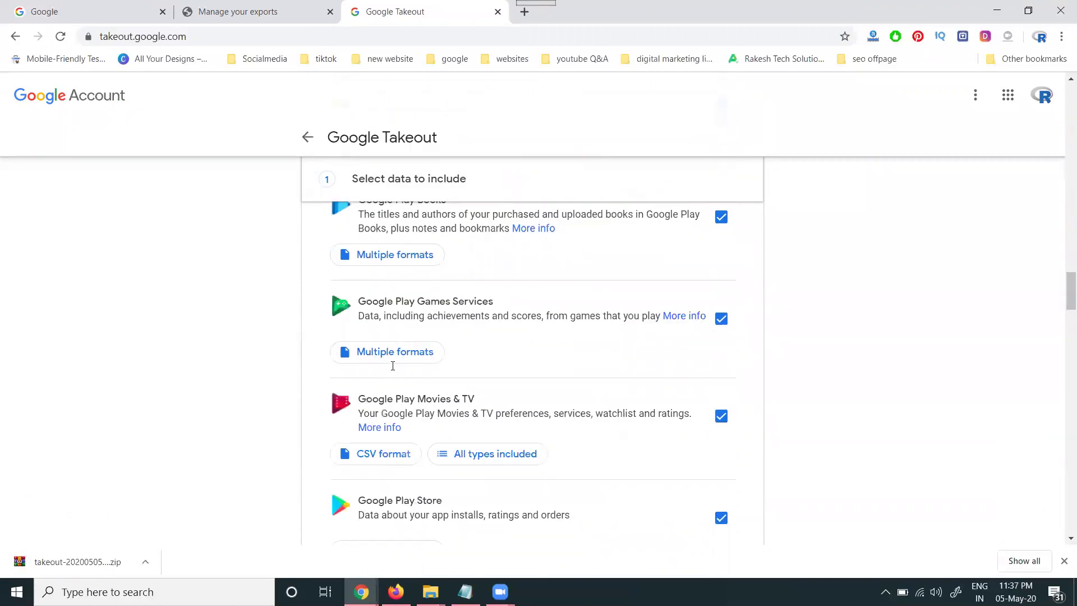
scroll(998, 319, "up", 5)
scroll(998, 319, "up", 5)
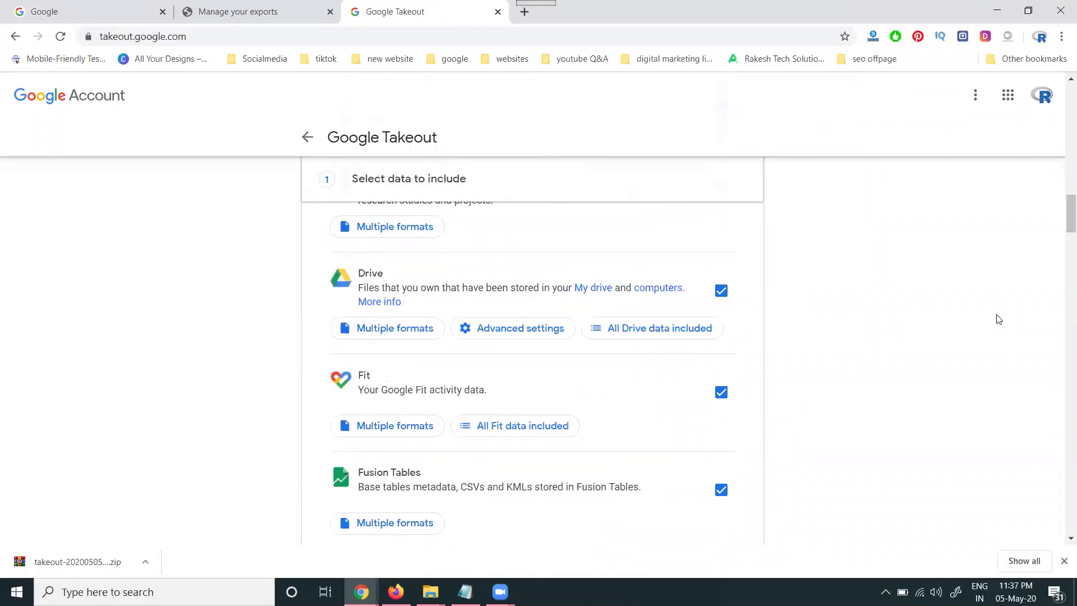
scroll(998, 319, "up", 5)
scroll(997, 319, "up", 5)
scroll(998, 319, "up", 5)
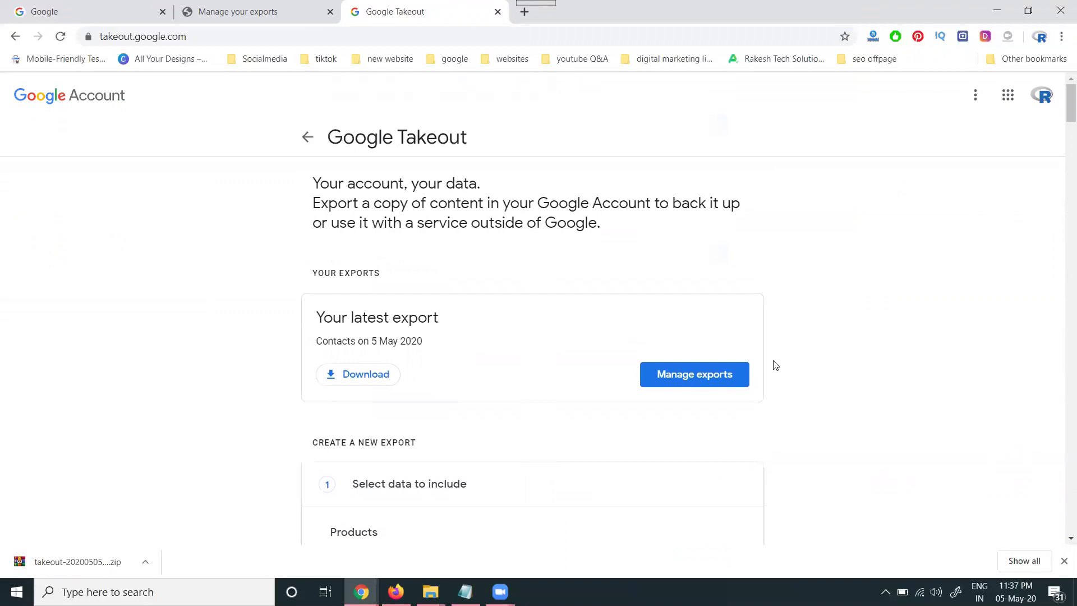
scroll(775, 365, "down", 2)
Uncheck all products, then tick Contacts and switch its format from vCard to CSV
left_click(702, 345)
scroll(830, 350, "down", 4)
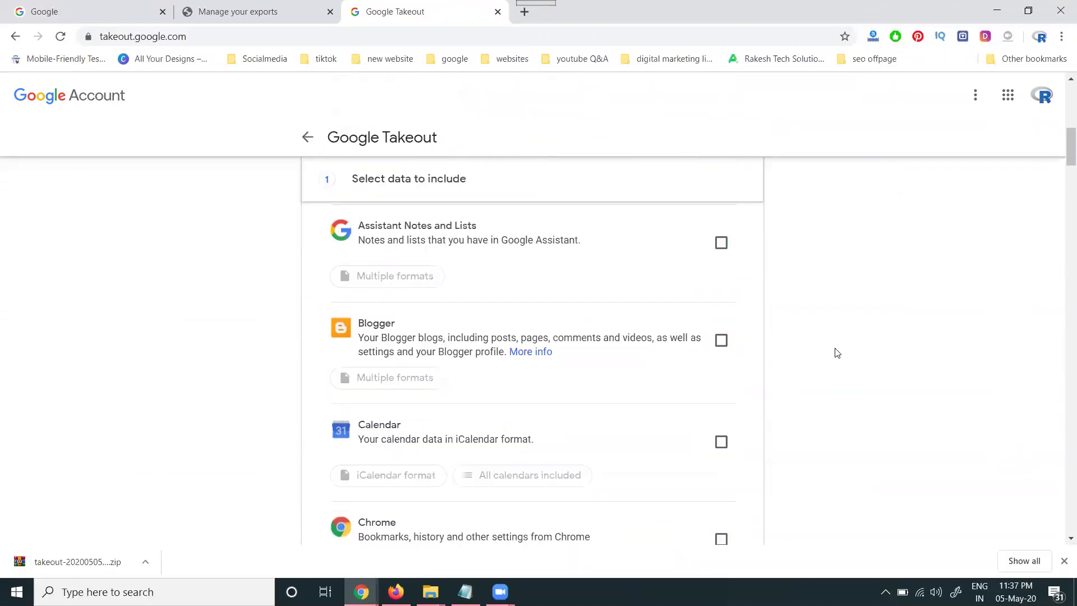
scroll(836, 353, "down", 2)
scroll(812, 362, "down", 3)
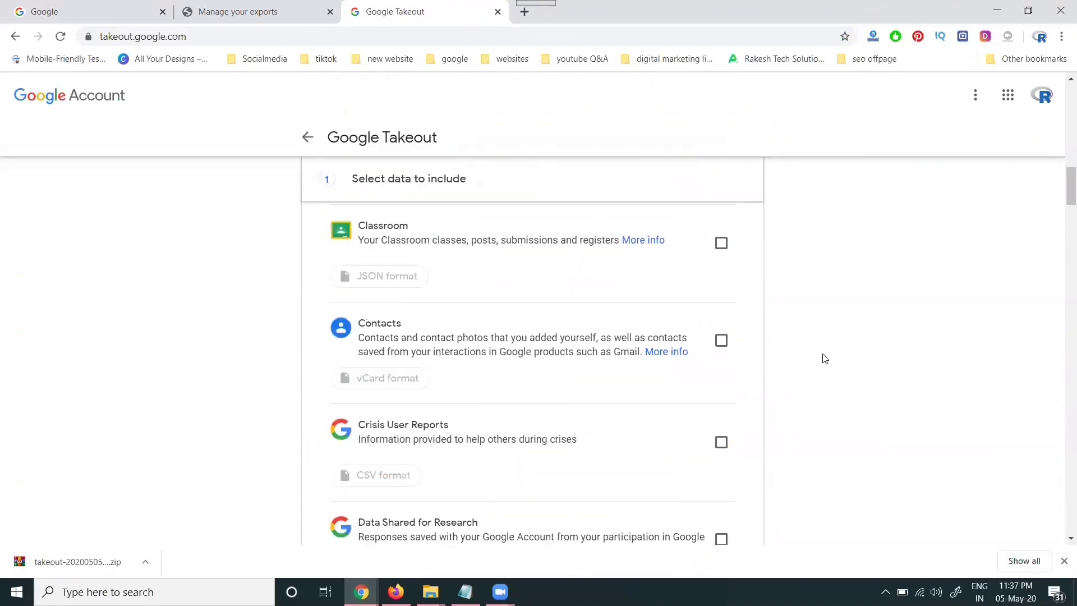
left_click(721, 340)
scroll(799, 371, "down", 2)
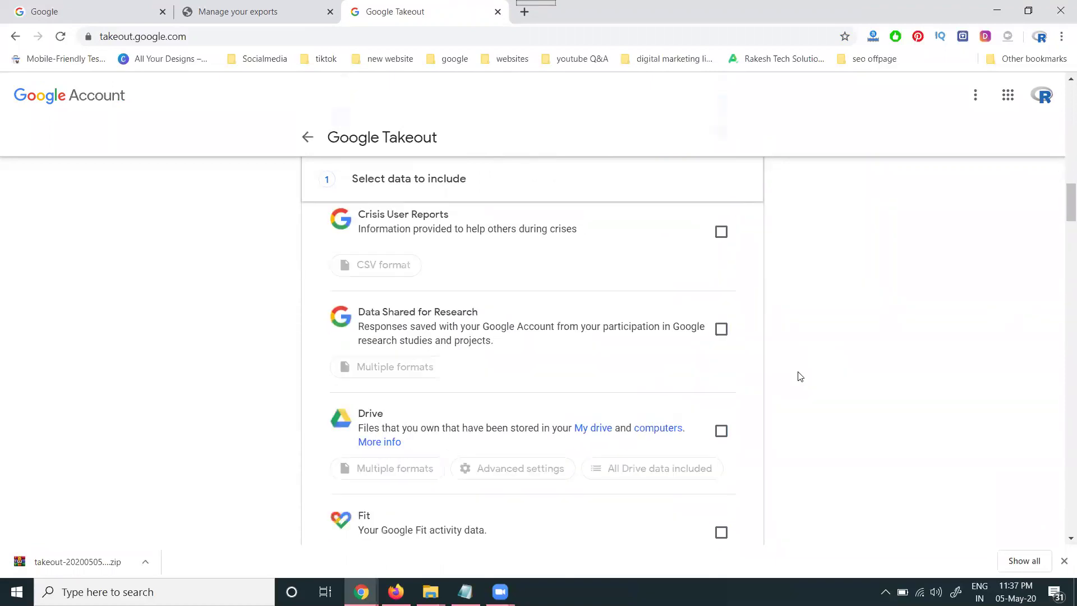
scroll(799, 375, "up", 2)
left_click(401, 379)
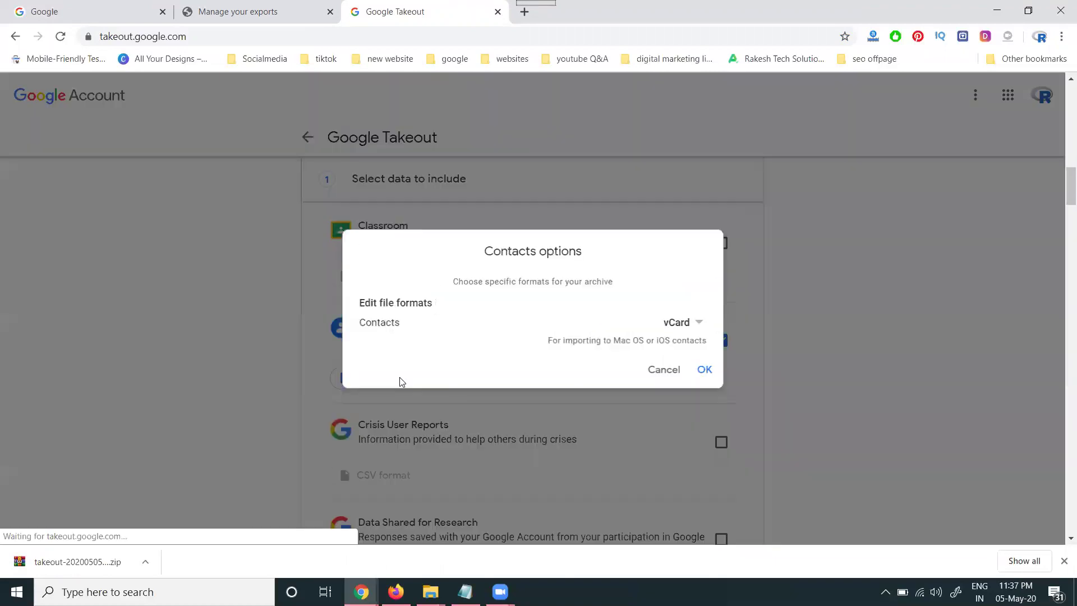
left_click(666, 324)
left_click(677, 300)
left_click(705, 370)
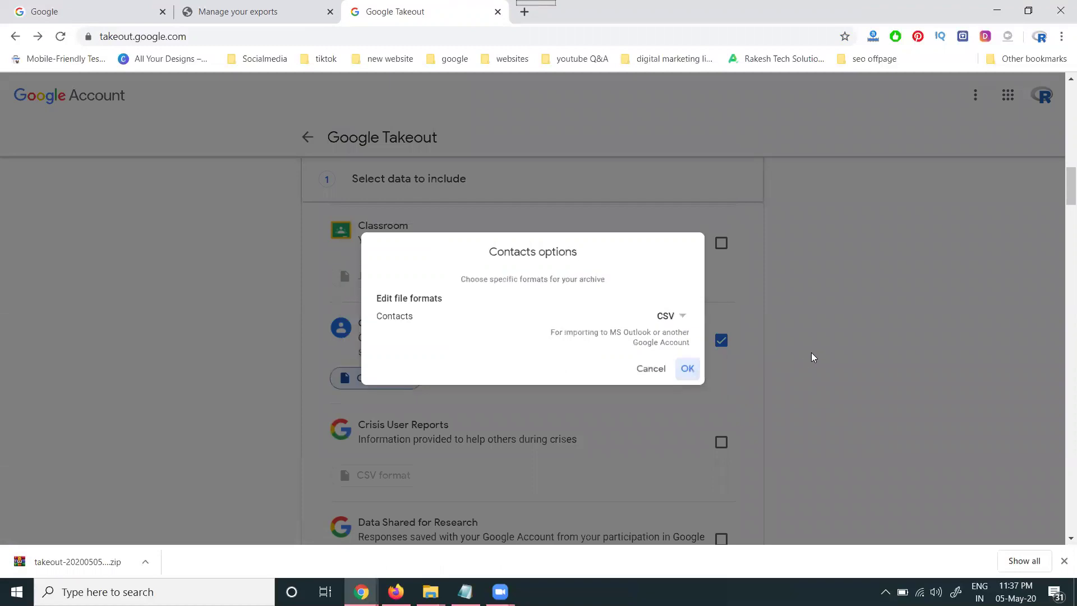
scroll(813, 355, "down", 2)
scroll(811, 353, "down", 1)
scroll(806, 352, "down", 3)
scroll(802, 352, "down", 3)
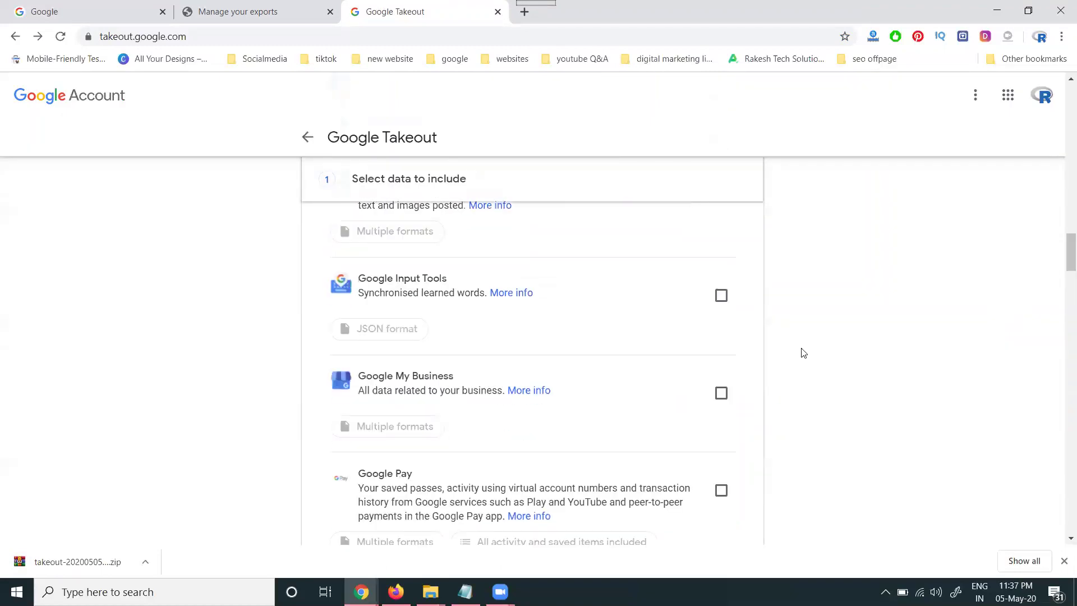
scroll(800, 352, "down", 3)
scroll(783, 356, "down", 1)
Tick Google Photos, review its formats and keep all photo albums included
left_click(721, 255)
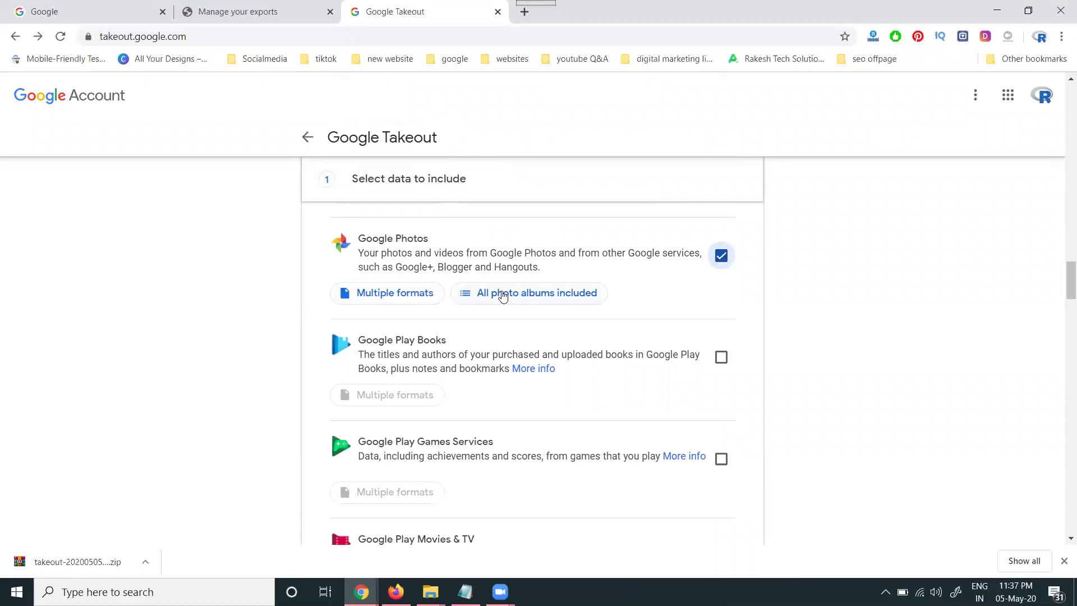
left_click(406, 297)
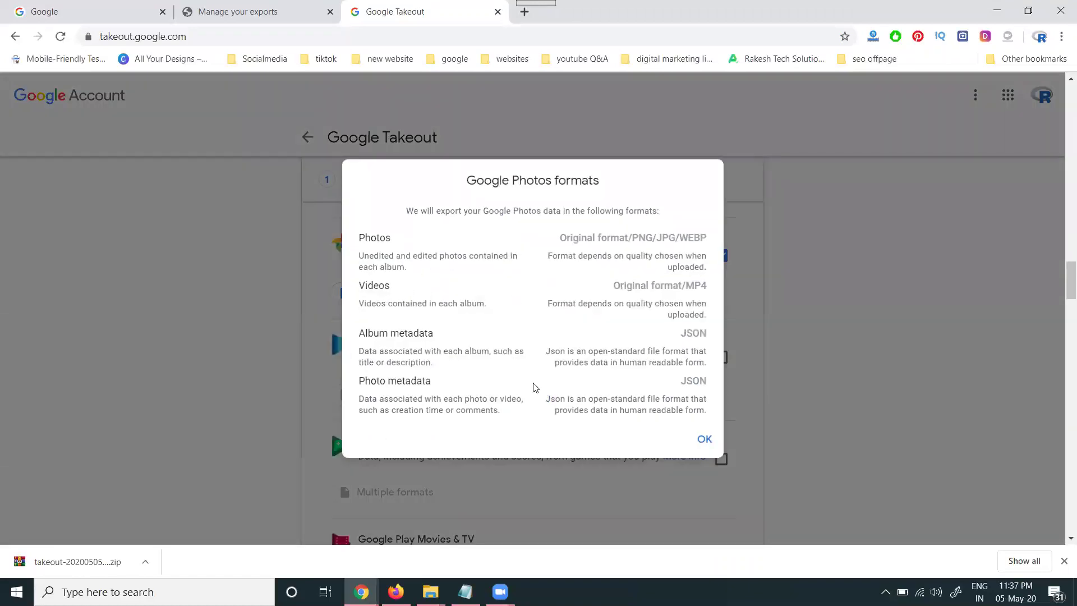
left_click(711, 440)
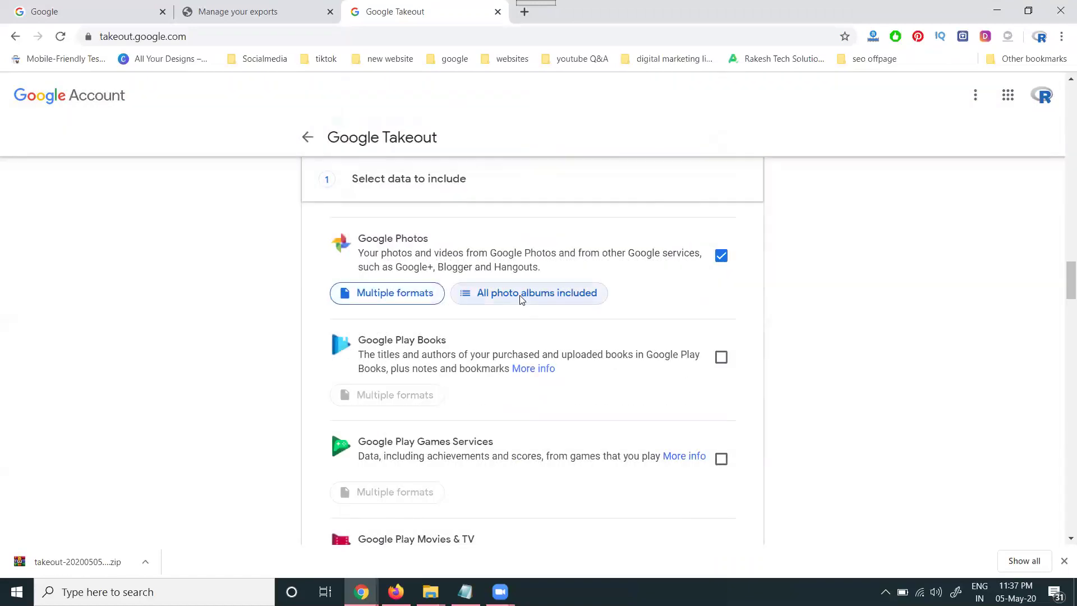
left_click(520, 300)
scroll(593, 465, "down", 3)
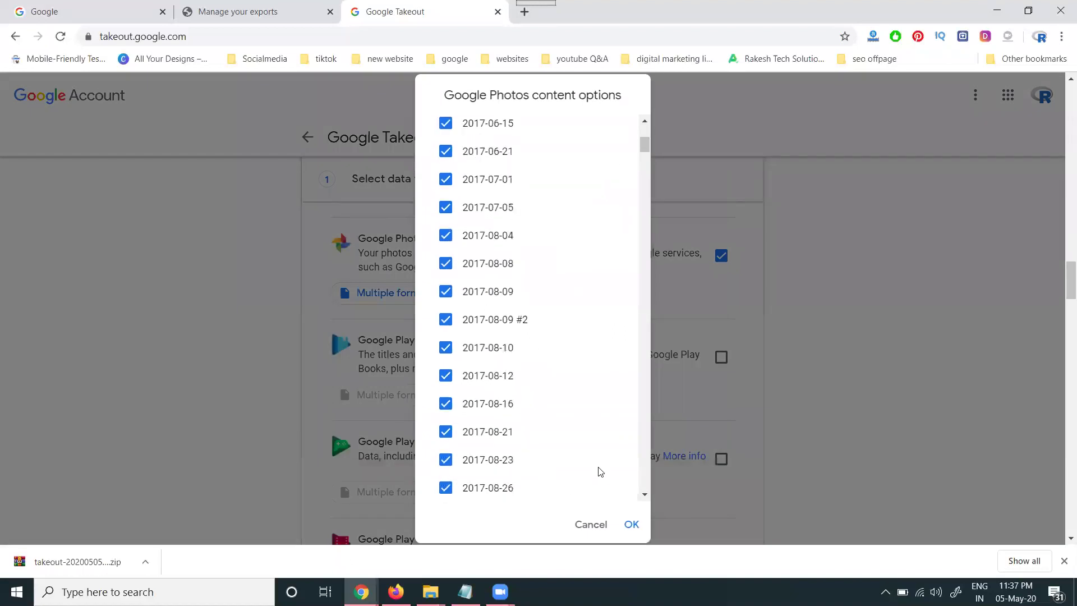
left_click(632, 524)
scroll(809, 391, "down", 3)
scroll(810, 396, "down", 5)
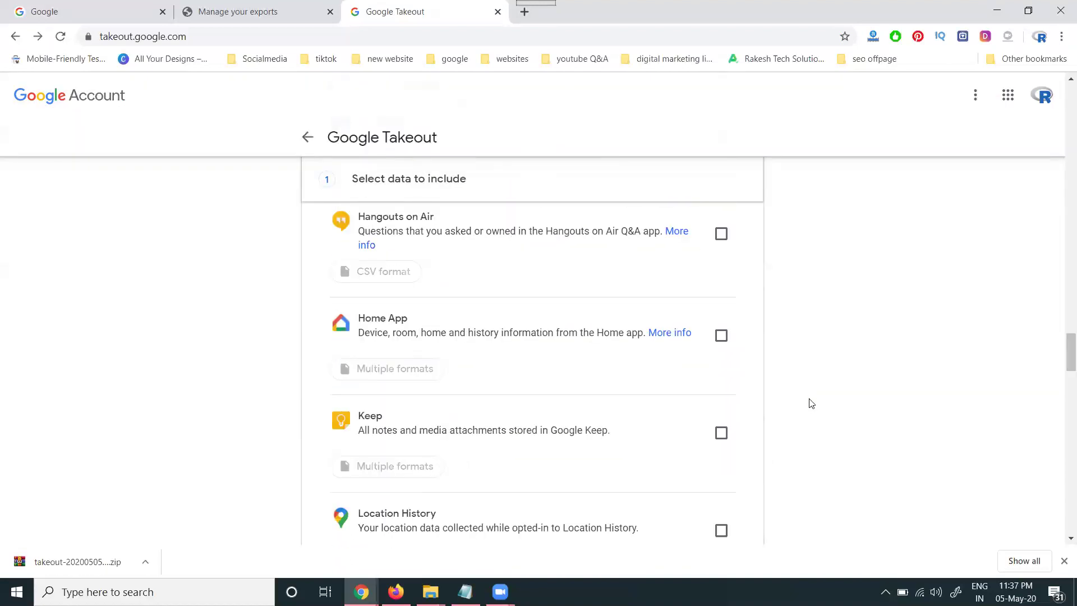
scroll(810, 401, "down", 5)
scroll(811, 425, "down", 5)
scroll(804, 511, "down", 5)
scroll(807, 515, "down", 5)
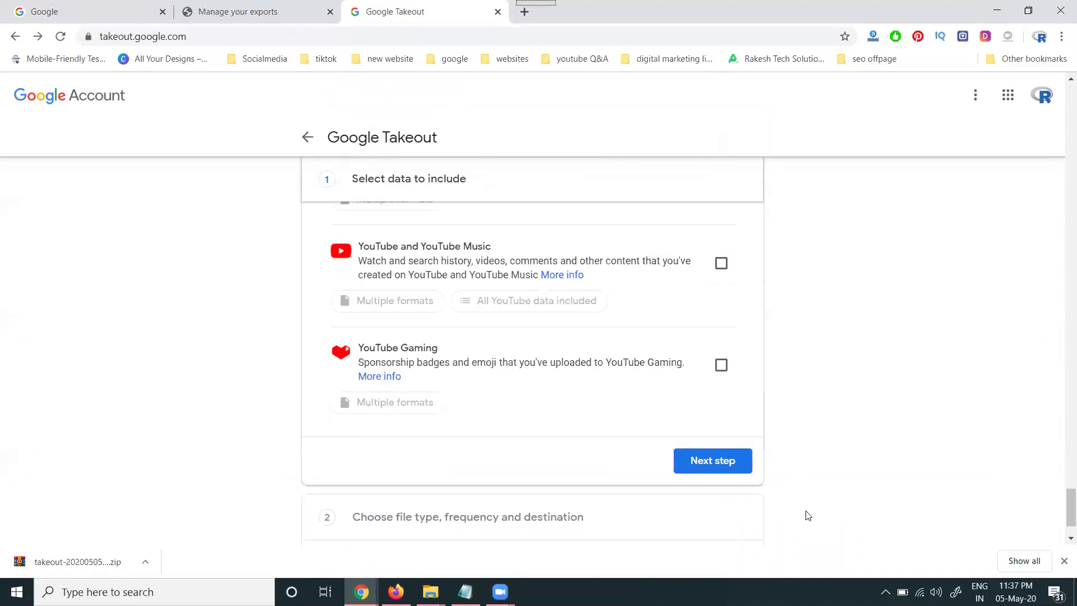
scroll(805, 513, "down", 2)
scroll(768, 462, "up", 2)
scroll(665, 420, "up", 1)
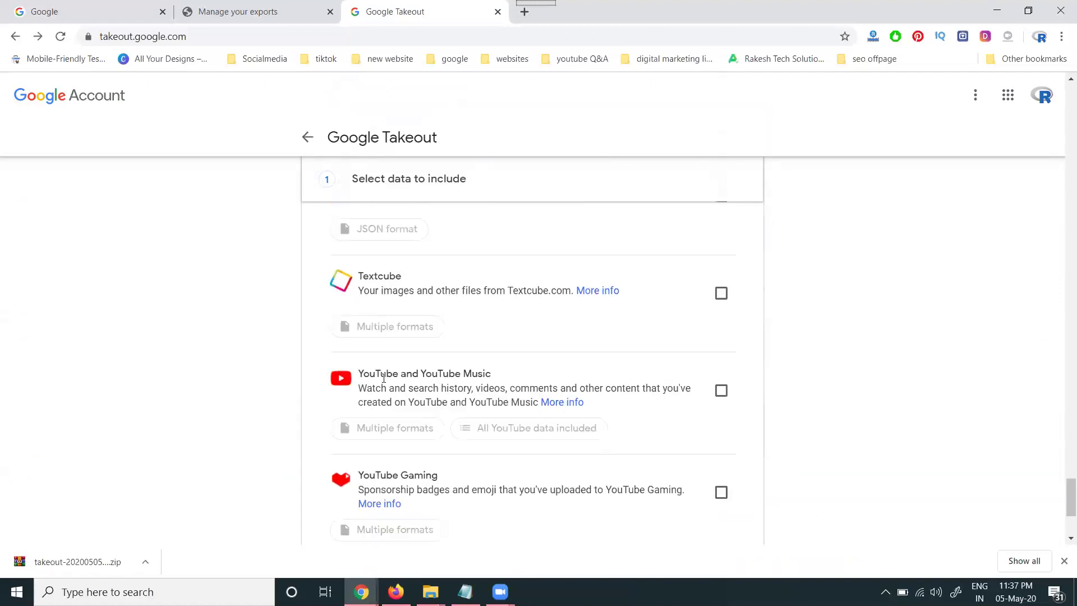
Add YouTube and YouTube Music with default formats and all data types
left_click(721, 391)
left_click(425, 436)
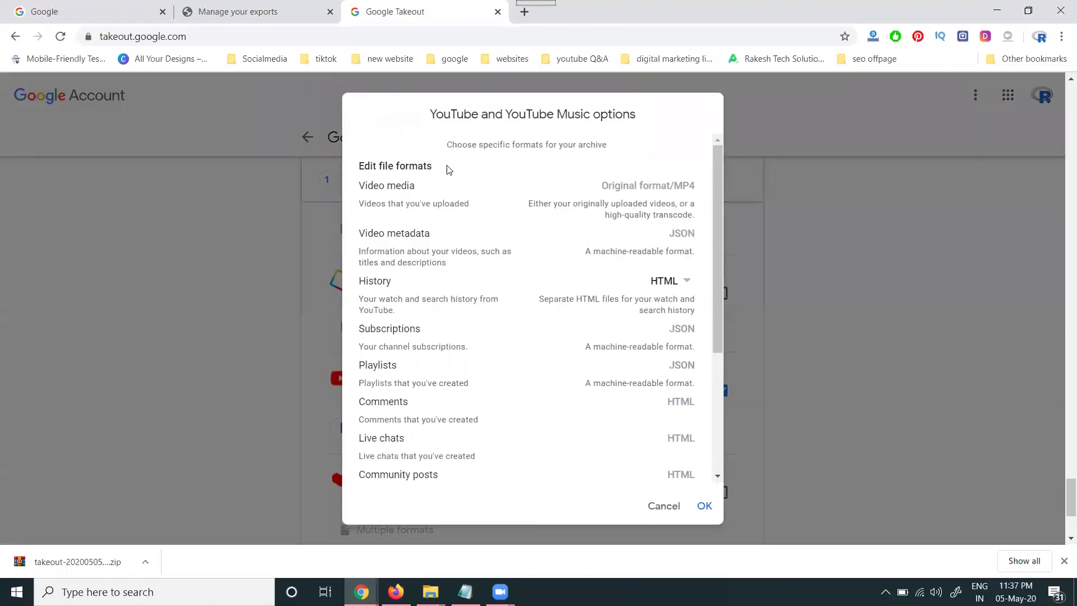
scroll(446, 252, "down", 5)
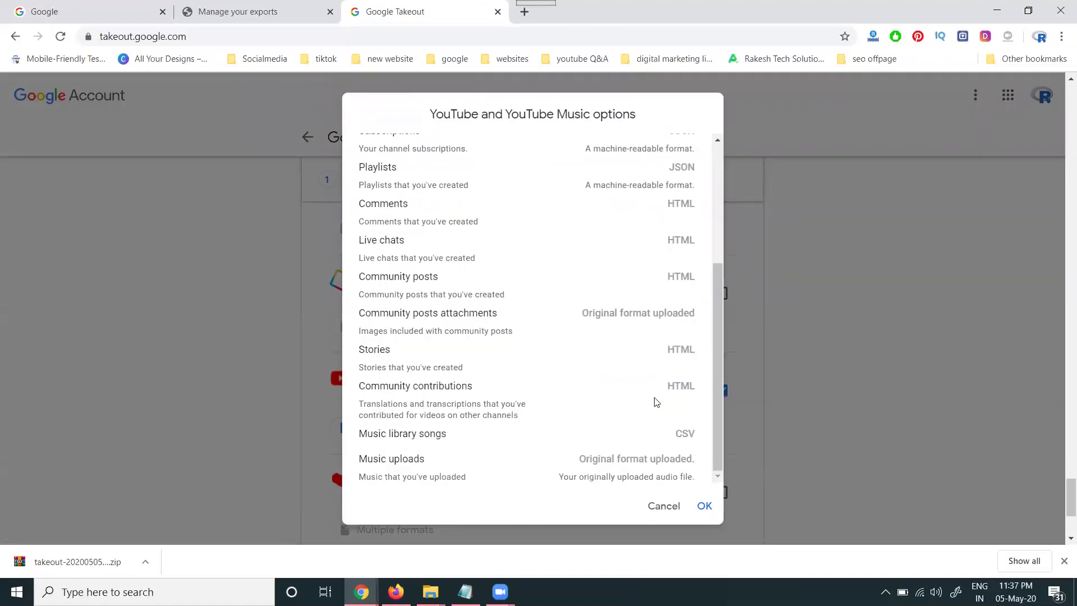
left_click(704, 507)
left_click(512, 431)
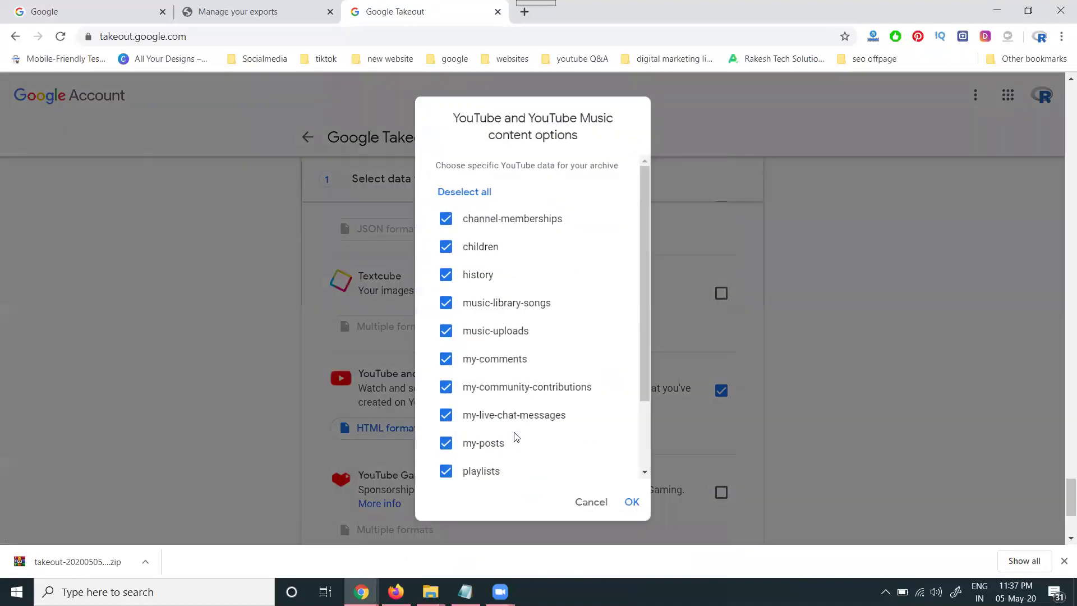
scroll(501, 249, "down", 1)
scroll(505, 269, "down", 3)
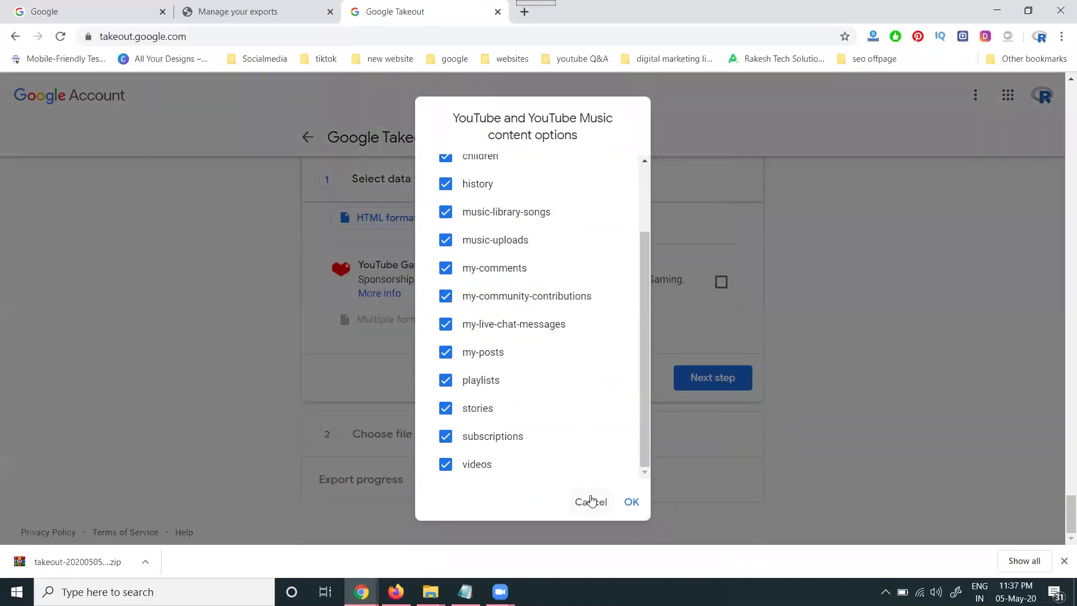
left_click(590, 503)
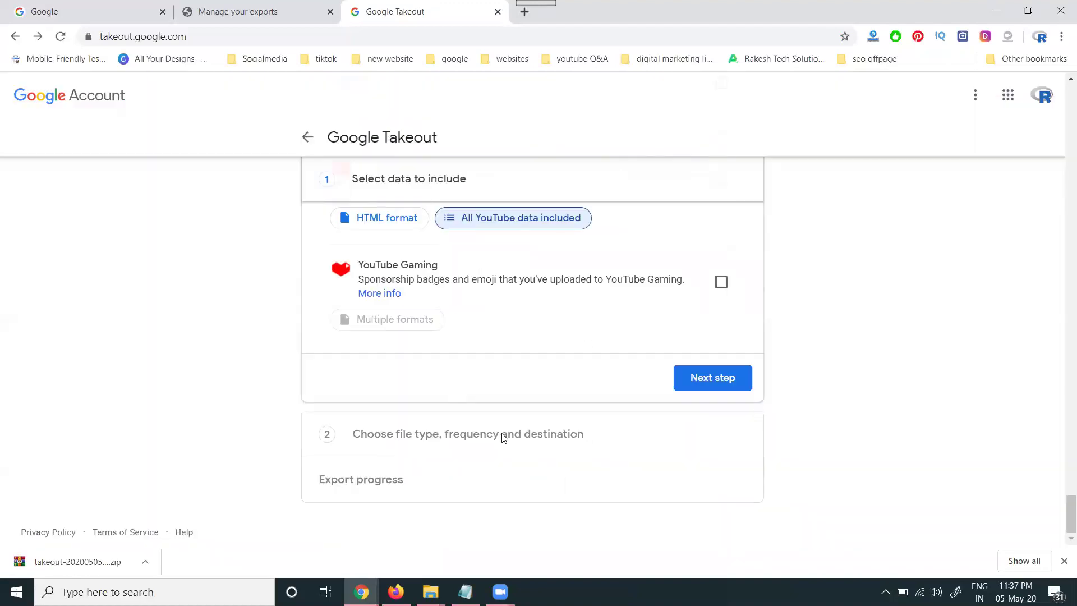
Have the download link emailed and create the 3-product export
left_click(709, 380)
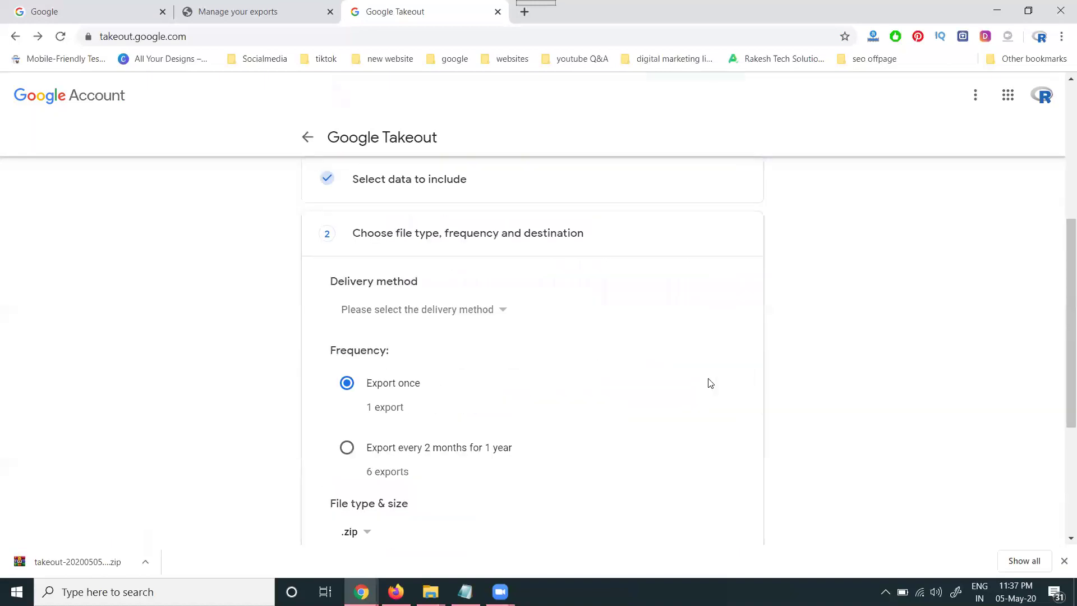
left_click(409, 303)
left_click(413, 334)
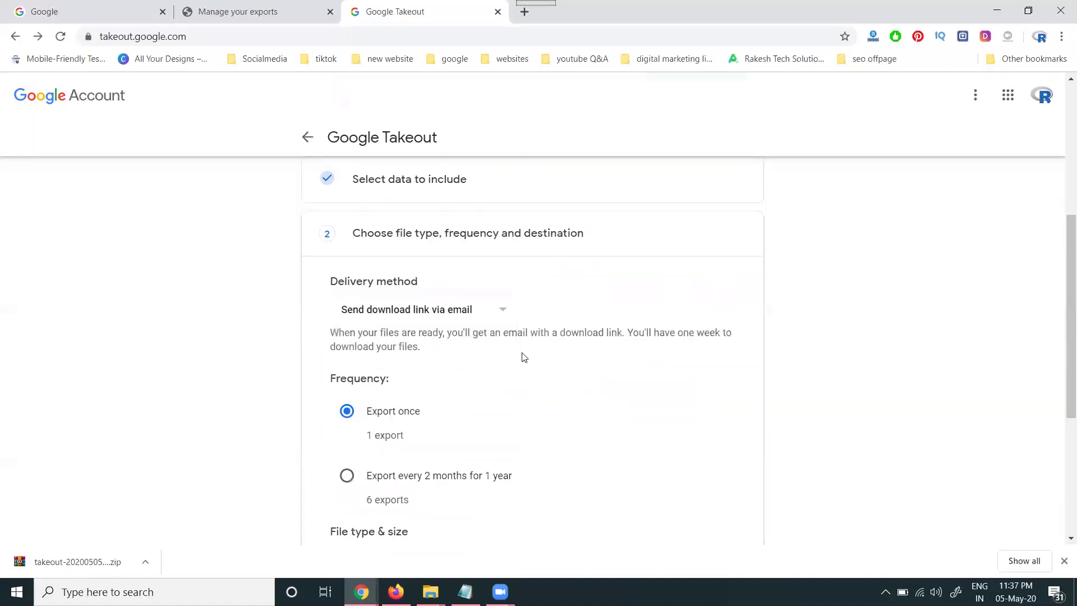
scroll(761, 386, "down", 3)
left_click(705, 431)
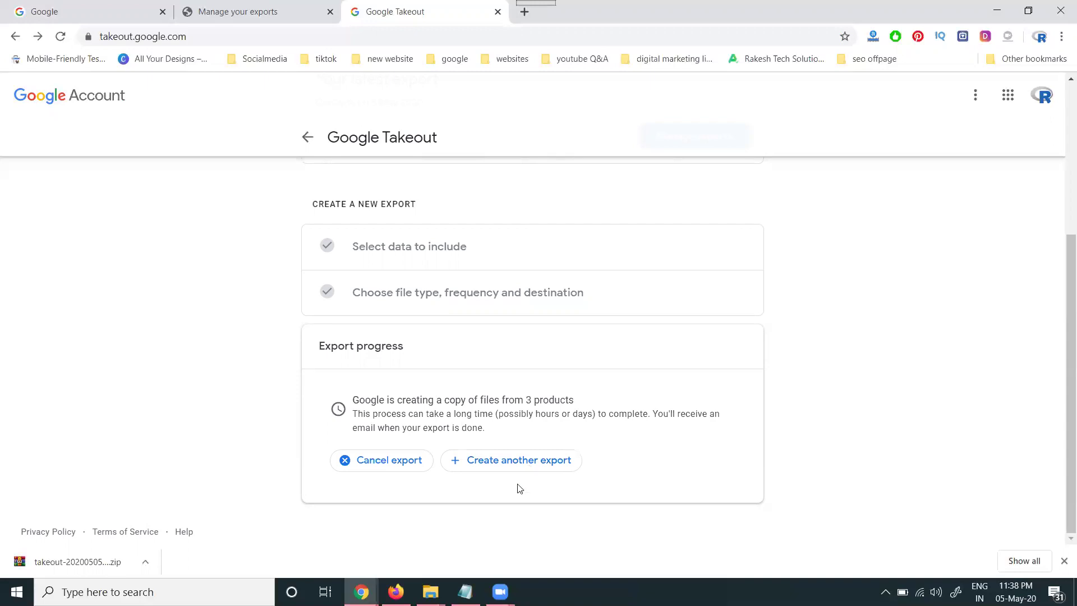
Open the past exports page, then go back to the main Takeout page
left_click(226, 9)
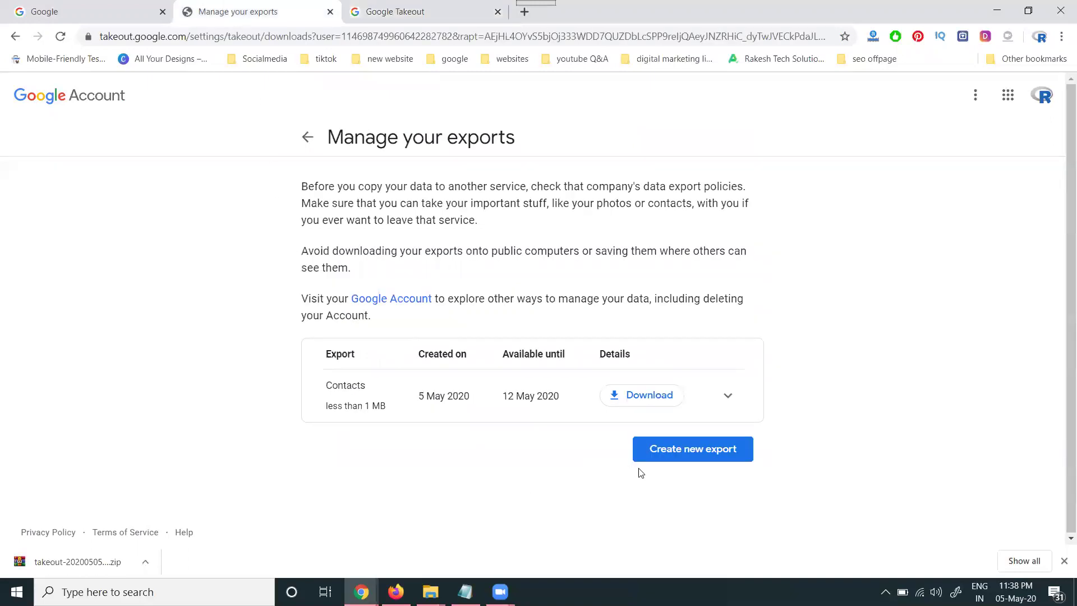
left_click(305, 138)
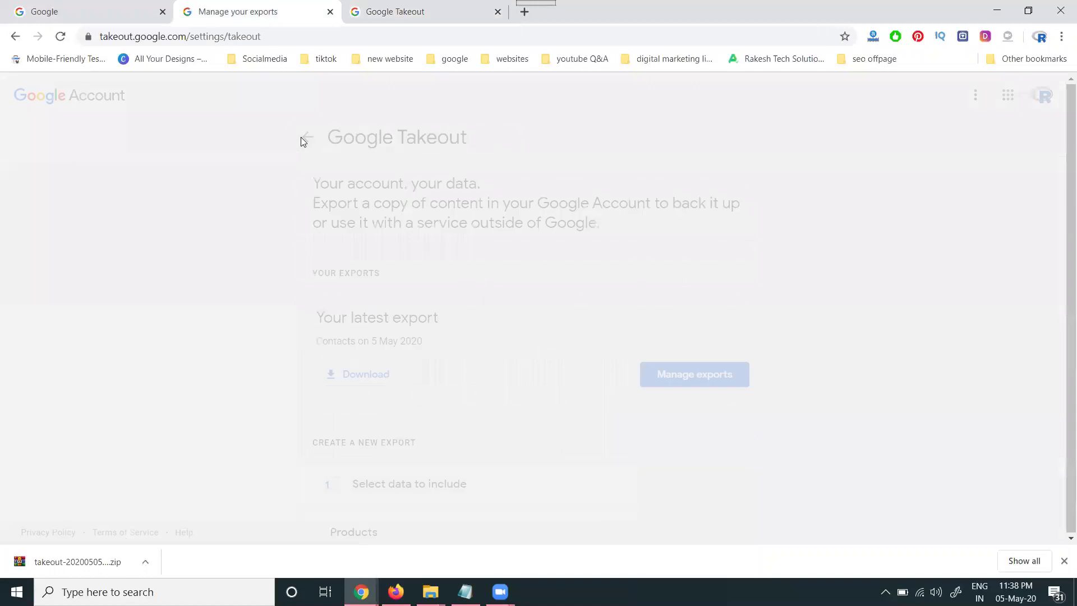
scroll(353, 239, "down", 2)
scroll(352, 239, "down", 2)
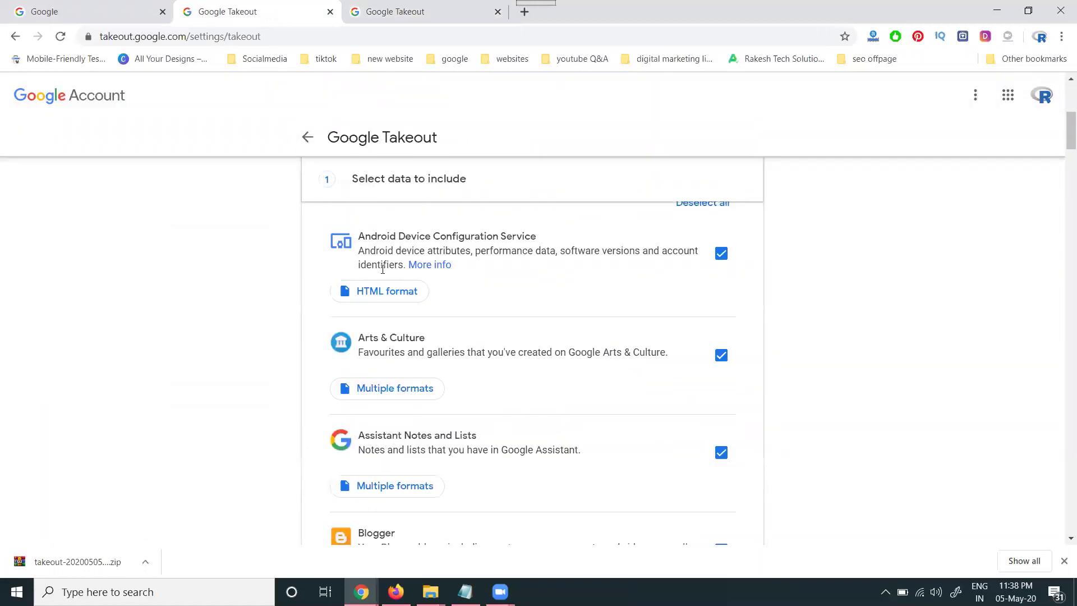
scroll(365, 328, "down", 2)
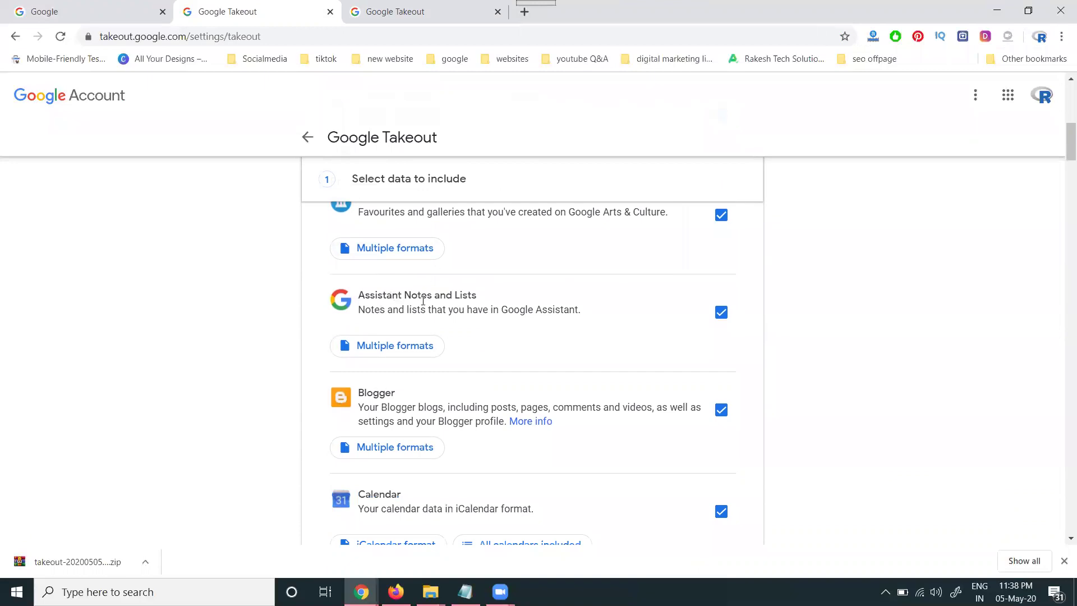
scroll(415, 306, "down", 2)
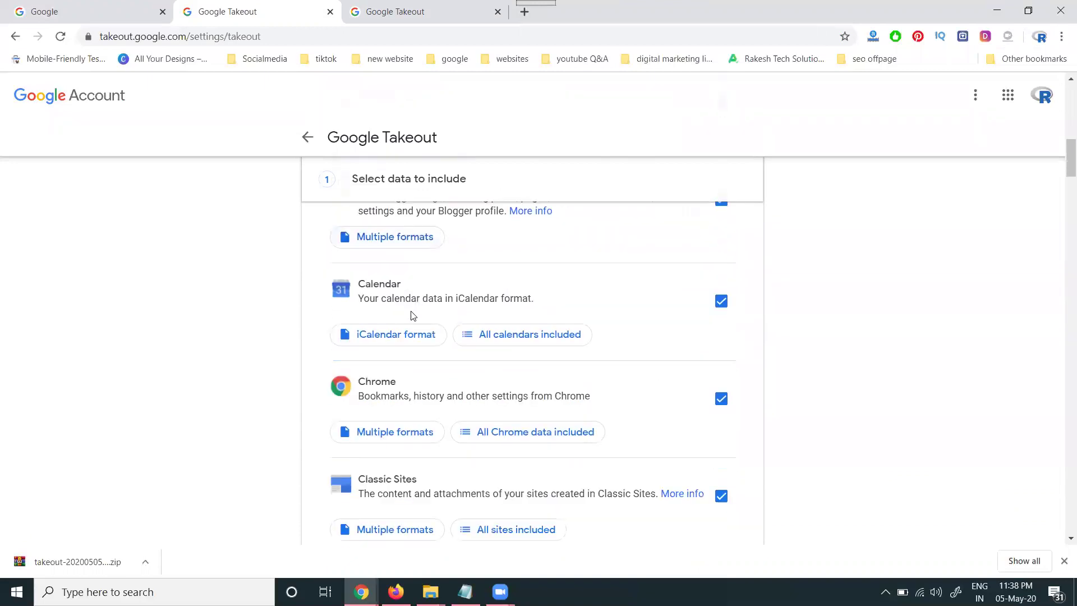
scroll(409, 309, "down", 2)
scroll(401, 313, "down", 1)
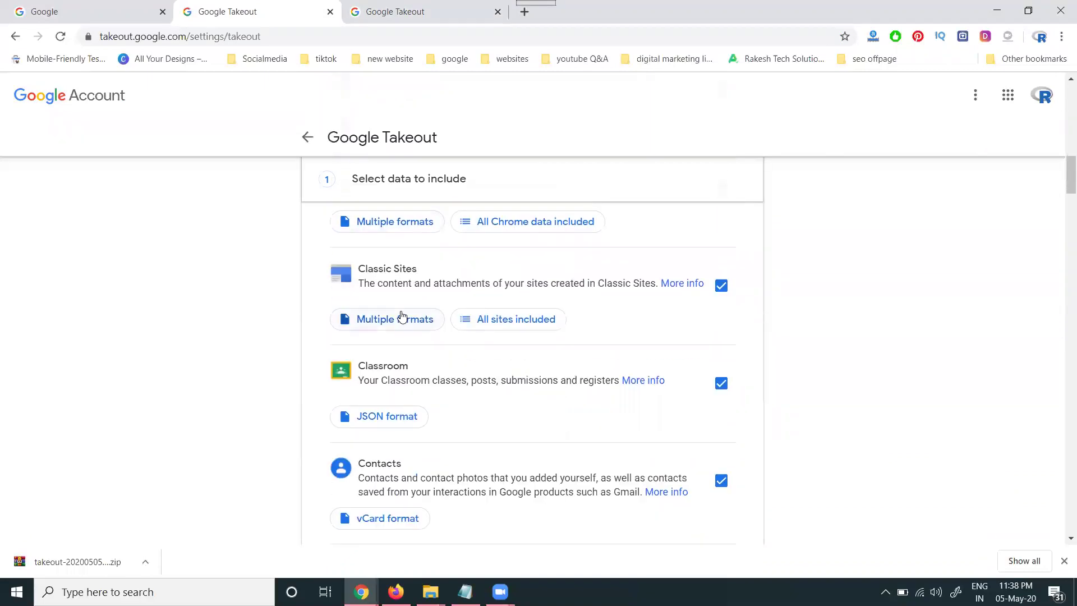
scroll(382, 356, "down", 1)
scroll(382, 357, "down", 1)
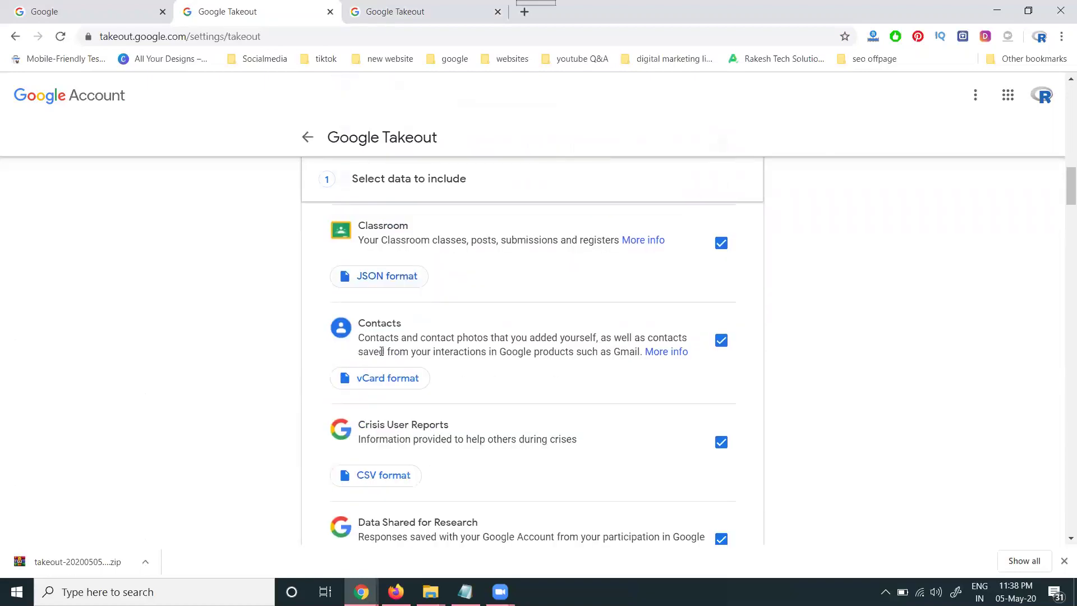
scroll(381, 354, "down", 2)
scroll(379, 352, "down", 2)
scroll(379, 351, "down", 1)
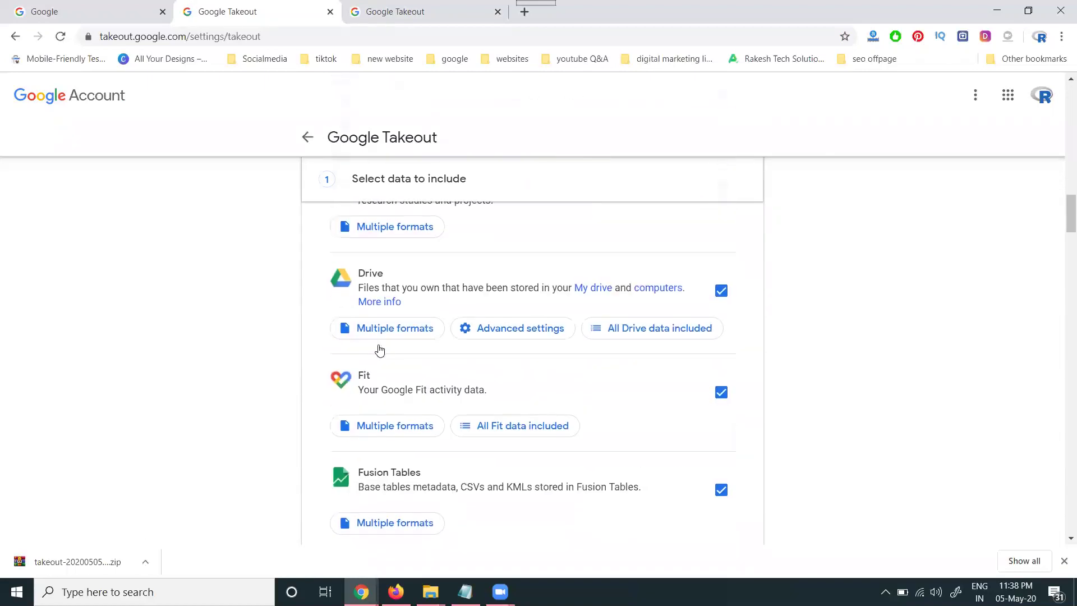
scroll(379, 351, "down", 1)
scroll(379, 351, "down", 1)
scroll(378, 349, "down", 1)
scroll(378, 349, "down", 3)
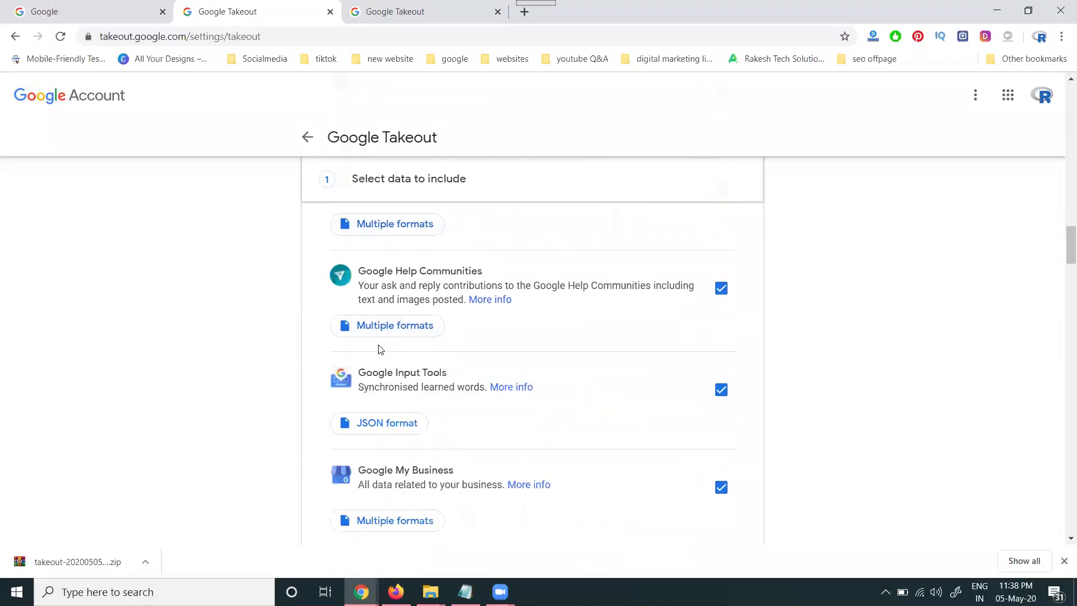
scroll(380, 345, "down", 3)
scroll(379, 346, "down", 2)
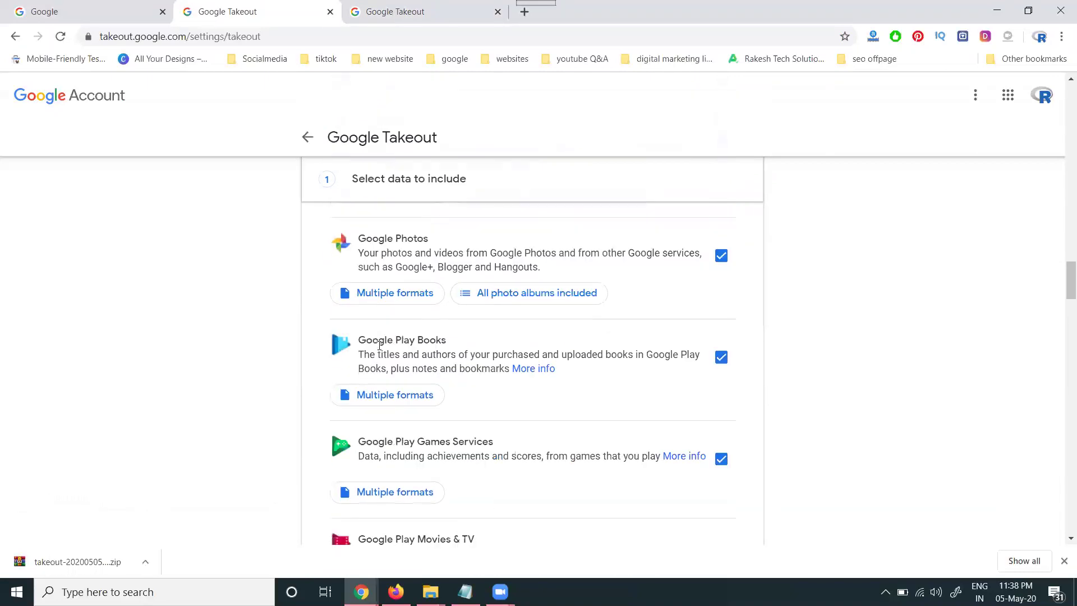
scroll(379, 349, "down", 2)
scroll(378, 349, "down", 2)
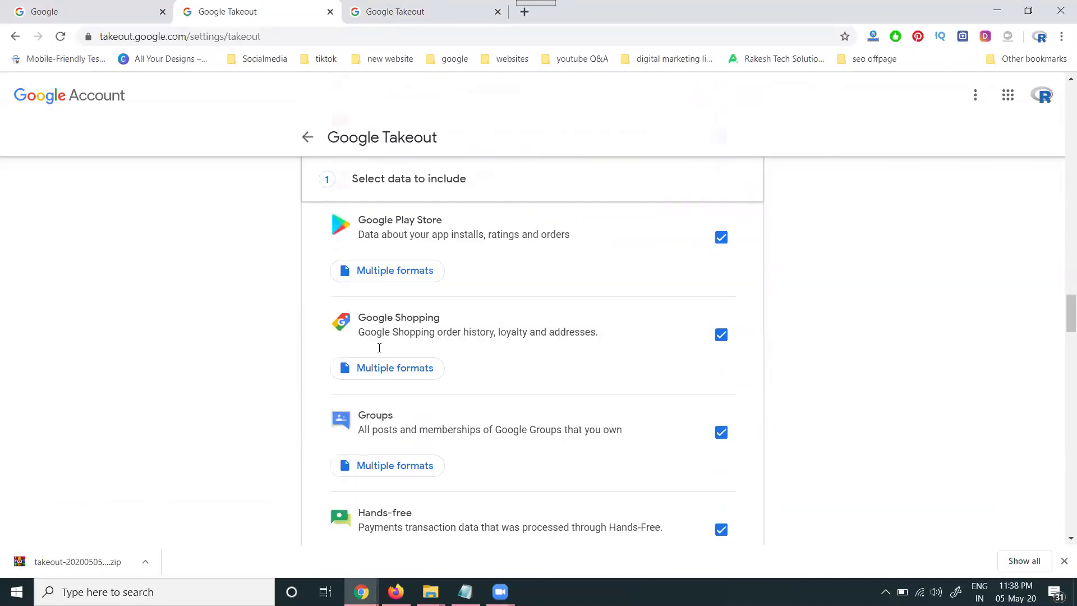
scroll(378, 353, "down", 2)
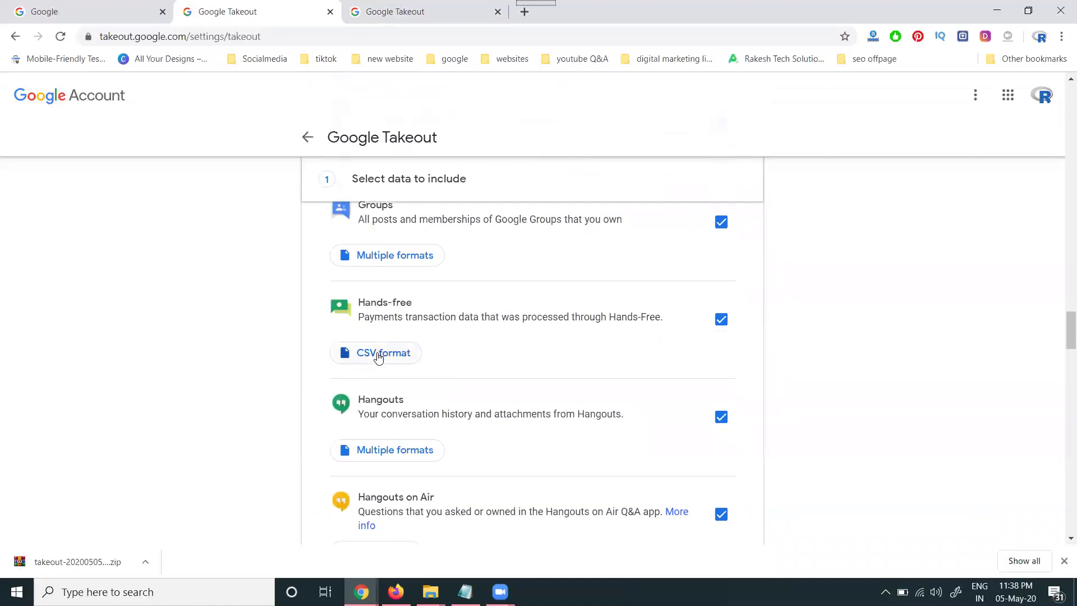
scroll(377, 360, "down", 2)
scroll(377, 361, "down", 2)
scroll(377, 362, "down", 3)
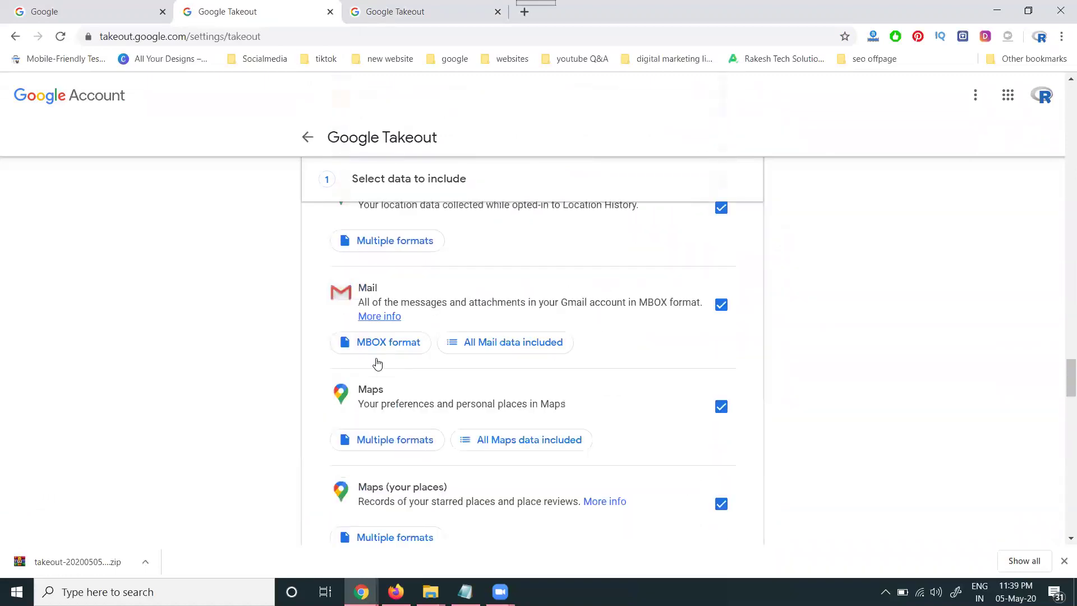
scroll(377, 362, "down", 1)
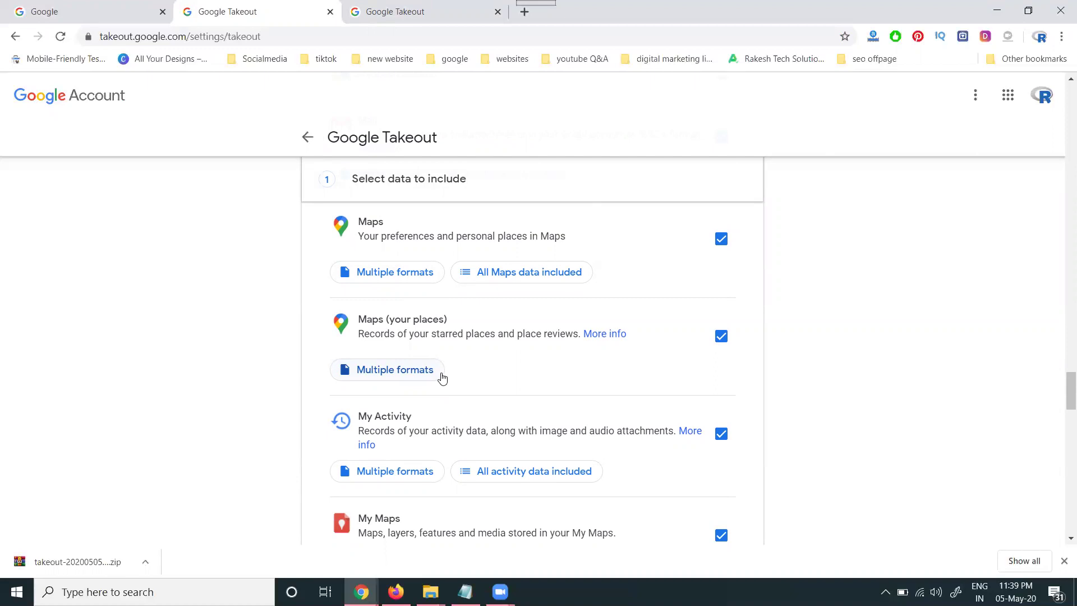
scroll(441, 379, "down", 1)
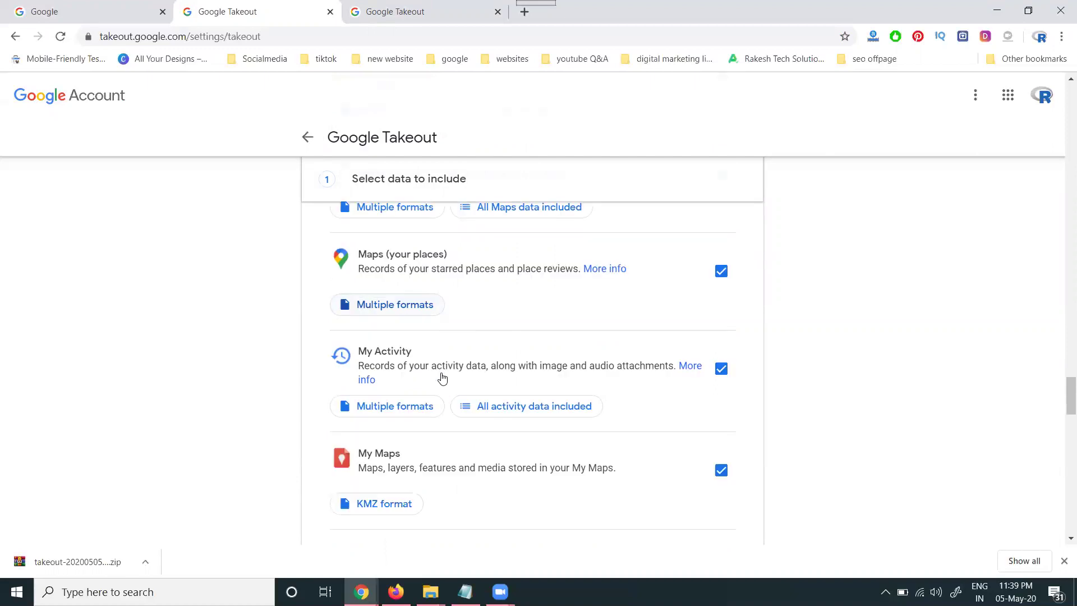
scroll(442, 379, "down", 10)
scroll(442, 379, "down", 4)
scroll(441, 378, "down", 4)
scroll(441, 379, "down", 4)
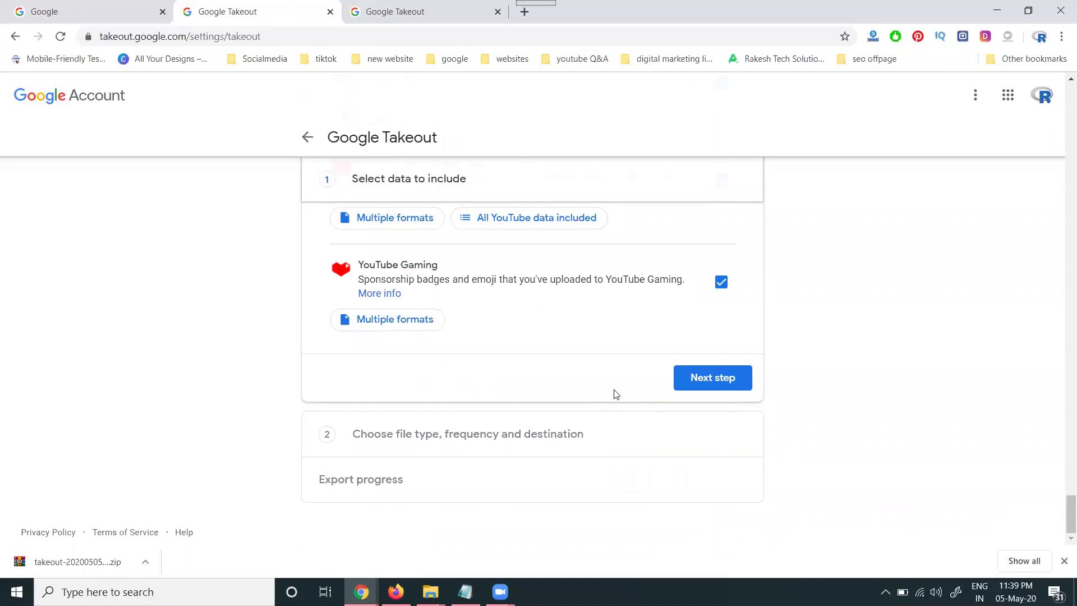
left_click(399, 8)
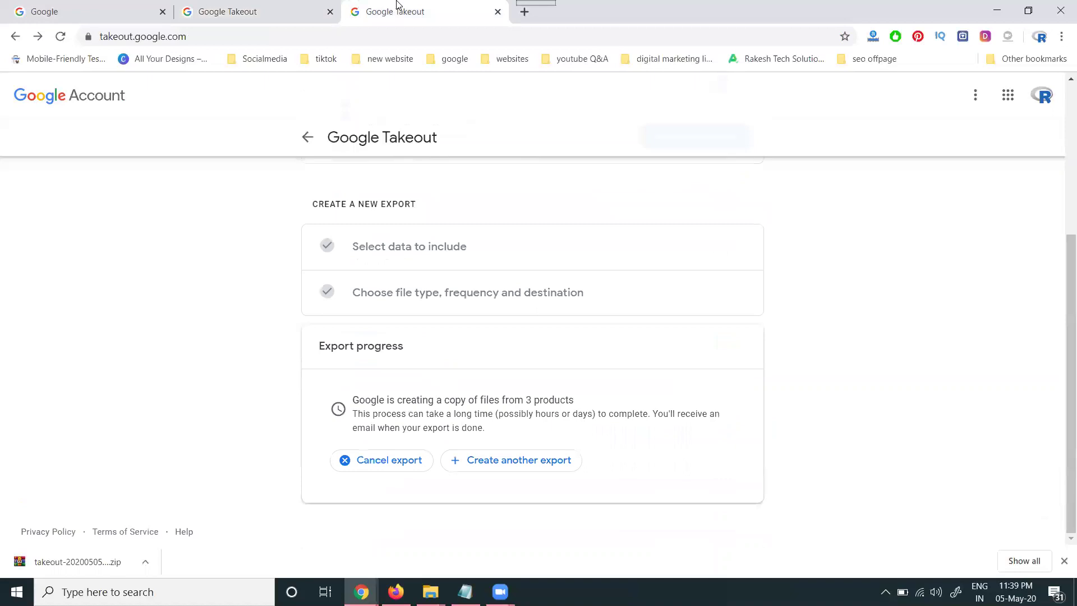